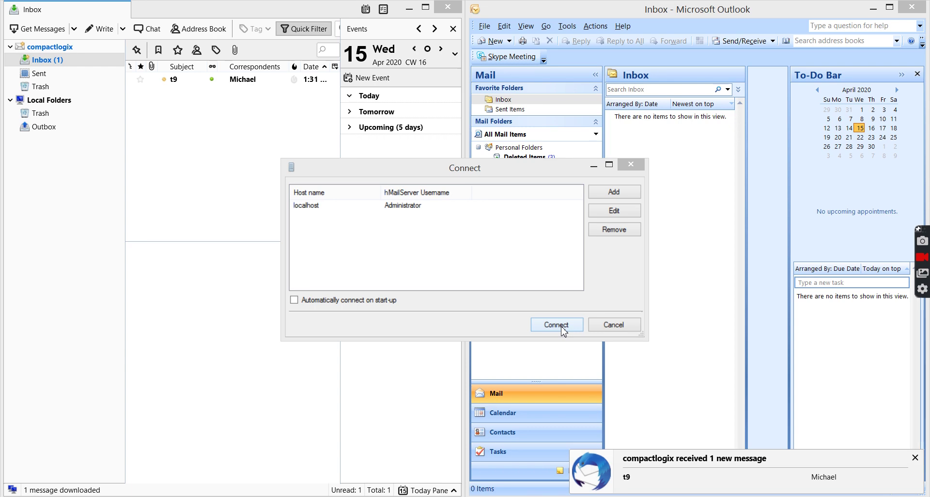
- Connect to the localhost server as Administrator and log in with the hMailServer password
{"action": "left_click", "coordinate": [310, 207]}
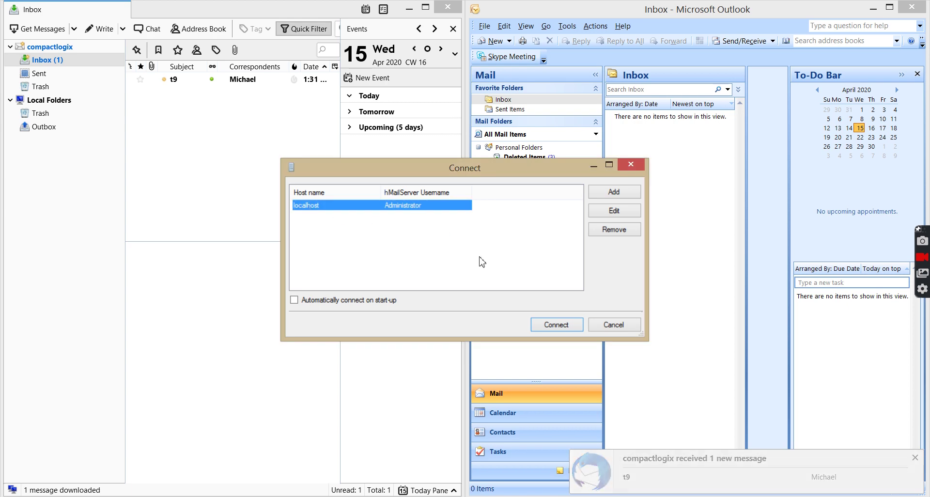
{"action": "left_click", "coordinate": [548, 328]}
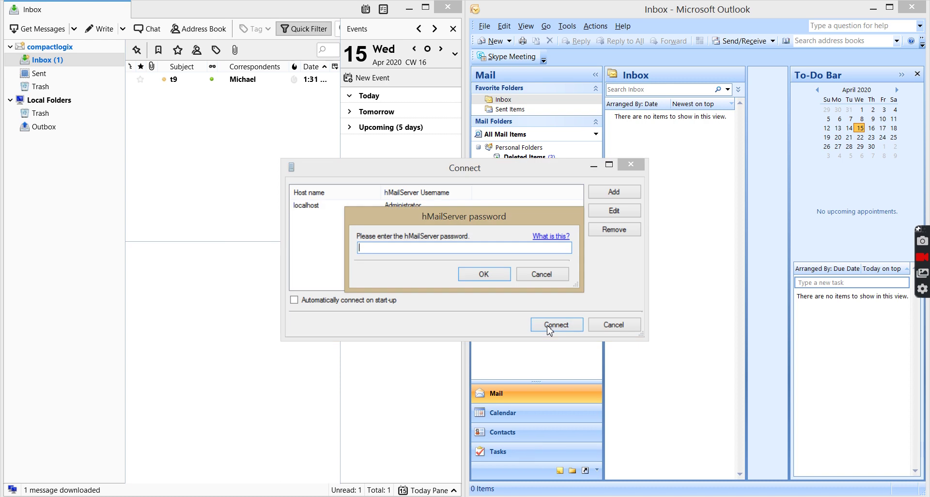
{"action": "type", "text": "*****"}
{"action": "left_click", "coordinate": [483, 274]}
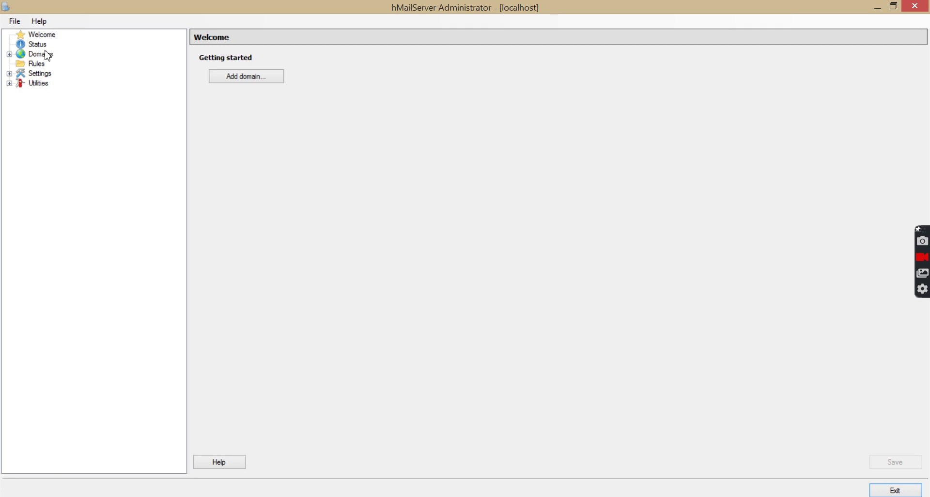
- Expand Domains and open the MechatronicsChannel.com domain settings
{"action": "left_click", "coordinate": [9, 54]}
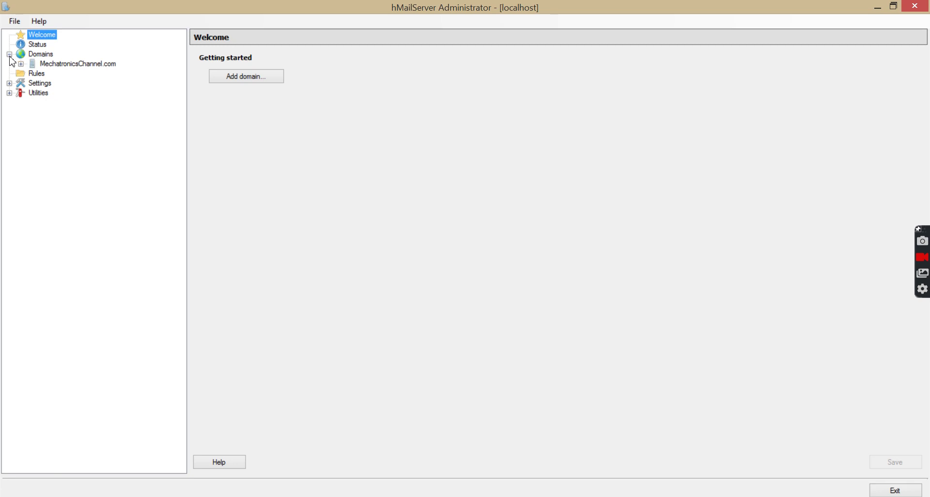
{"action": "right_click", "coordinate": [43, 58]}
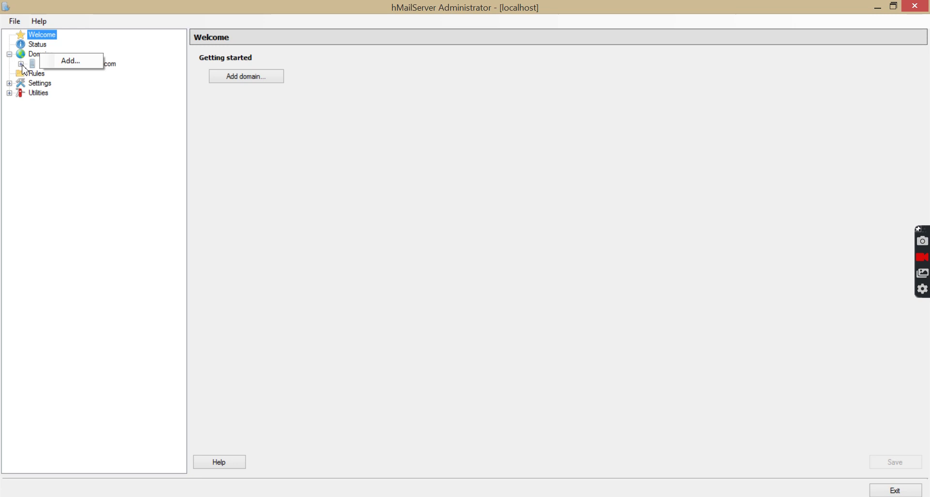
{"action": "left_click", "coordinate": [116, 66]}
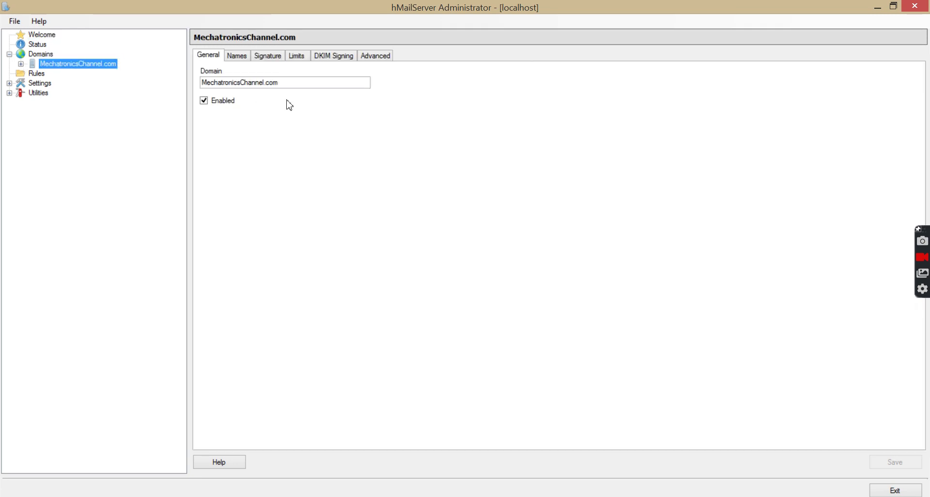
- Look through the Names, Signature, Limits, DKIM Signing and Advanced pages, then return to General
{"action": "left_click", "coordinate": [237, 58]}
{"action": "left_click", "coordinate": [274, 57]}
{"action": "left_click", "coordinate": [297, 60]}
{"action": "left_click", "coordinate": [333, 60]}
{"action": "left_click", "coordinate": [371, 57]}
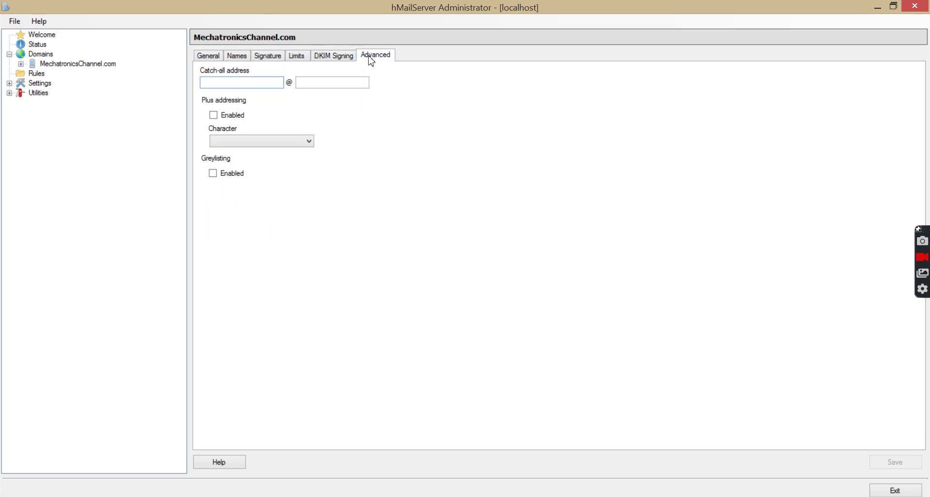
{"action": "left_click", "coordinate": [211, 62]}
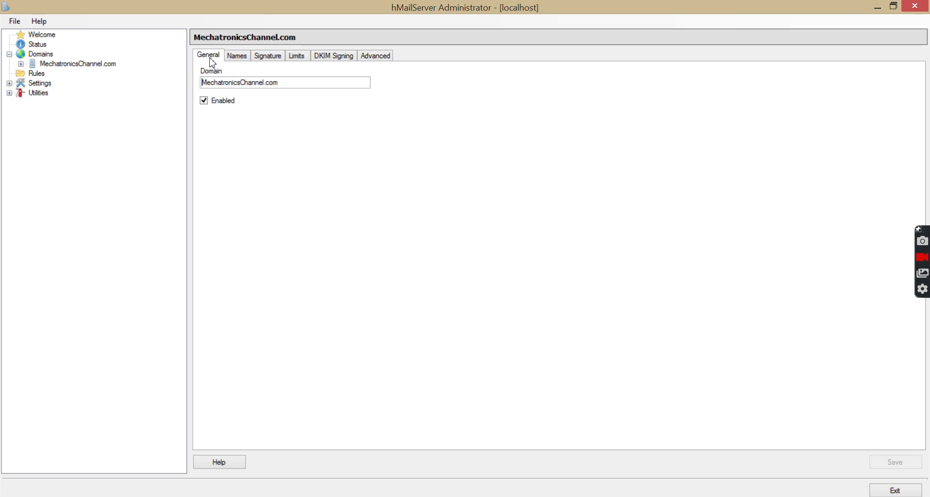
- Expand MechatronicsChannel.com and list its Accounts, dismissing the Add menu without adding anything
{"action": "left_click", "coordinate": [22, 66]}
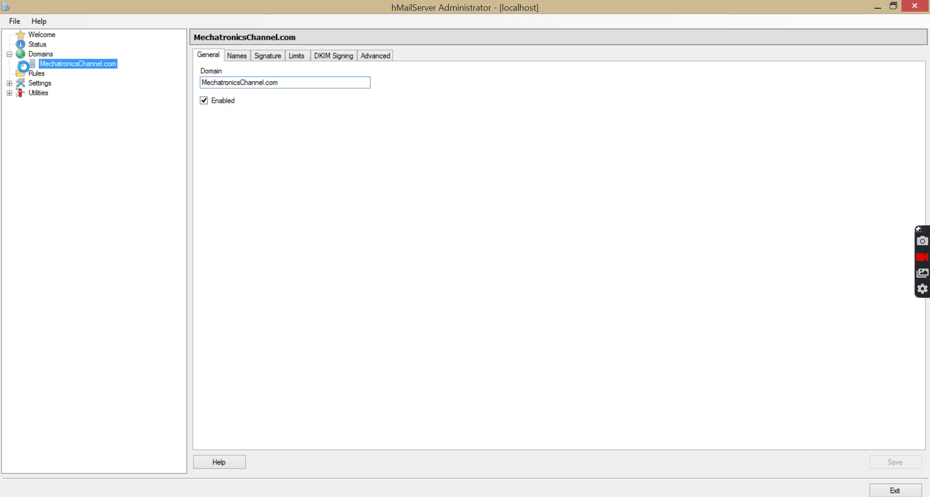
{"action": "left_click", "coordinate": [32, 74]}
{"action": "left_click", "coordinate": [71, 74]}
{"action": "right_click", "coordinate": [71, 74]}
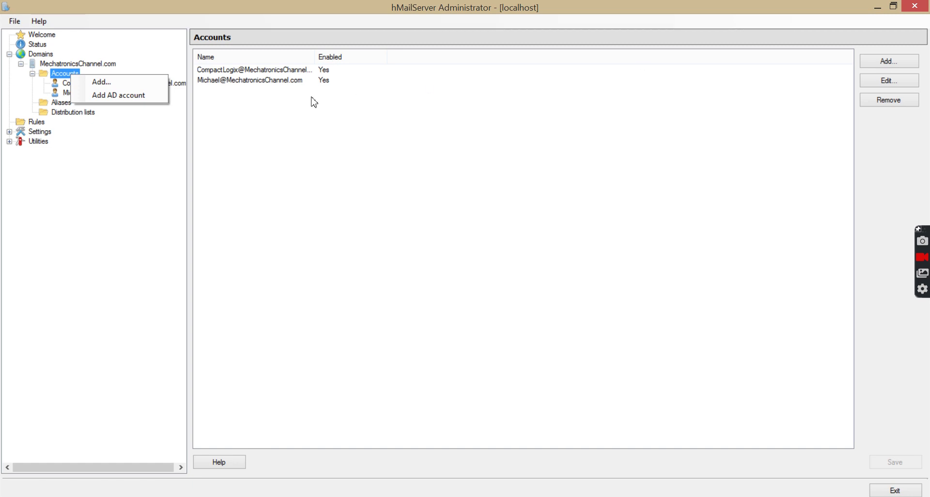
{"action": "left_click", "coordinate": [152, 134]}
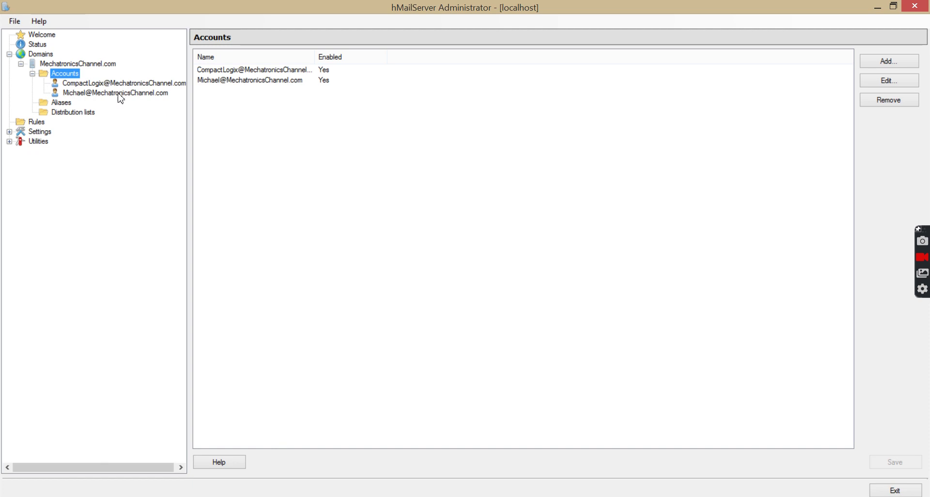
- Review SMTP delivery settings (local host 192.168.1.200), POP3 and IMAP, then show Advanced > IP Ranges
{"action": "left_click", "coordinate": [10, 132]}
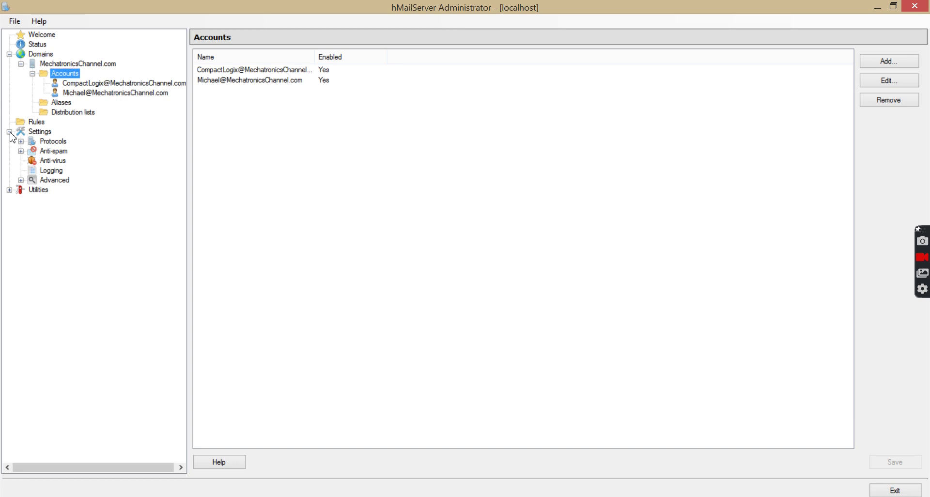
{"action": "left_click", "coordinate": [21, 142]}
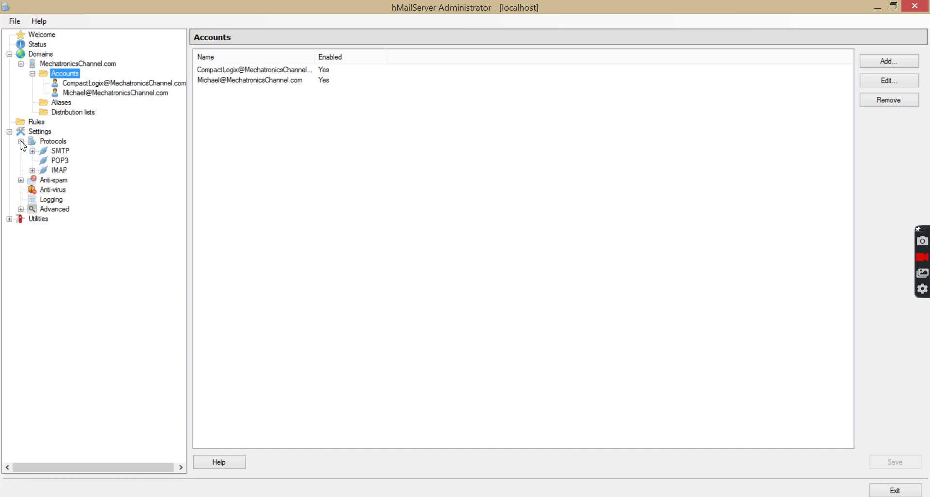
{"action": "left_click", "coordinate": [59, 152]}
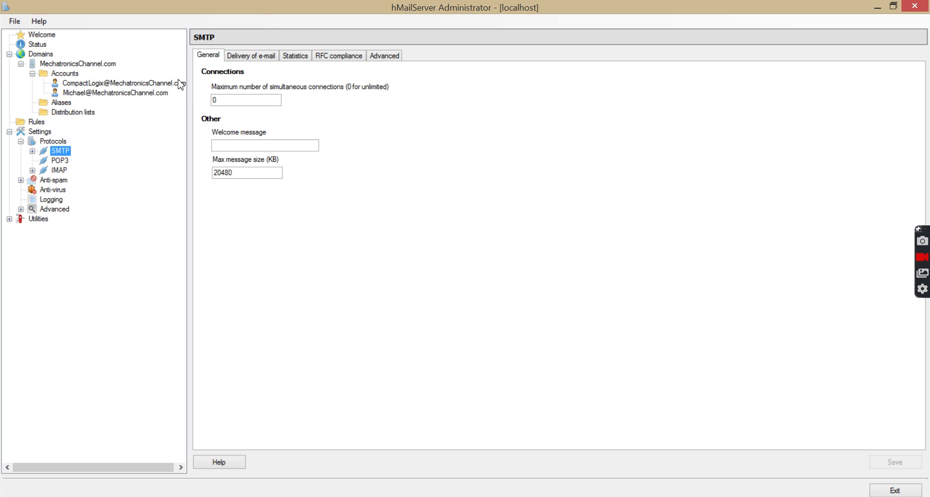
{"action": "left_click", "coordinate": [244, 60]}
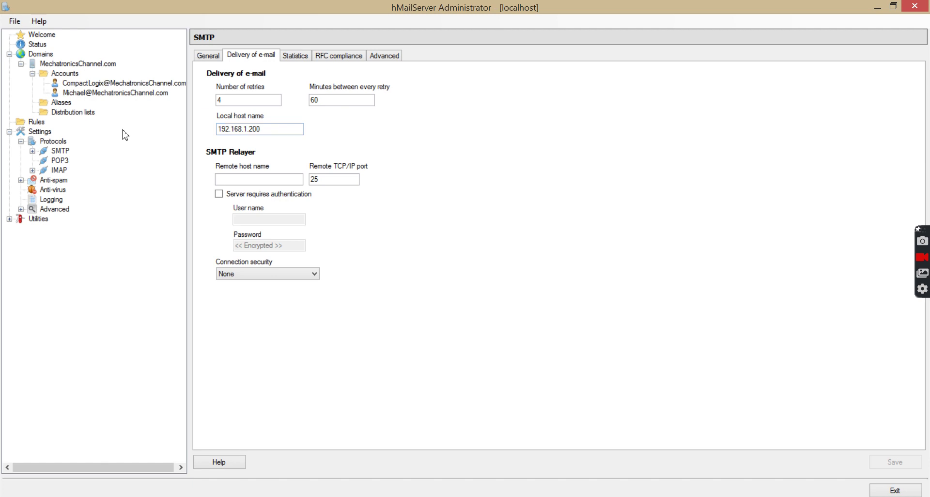
{"action": "left_click", "coordinate": [57, 161]}
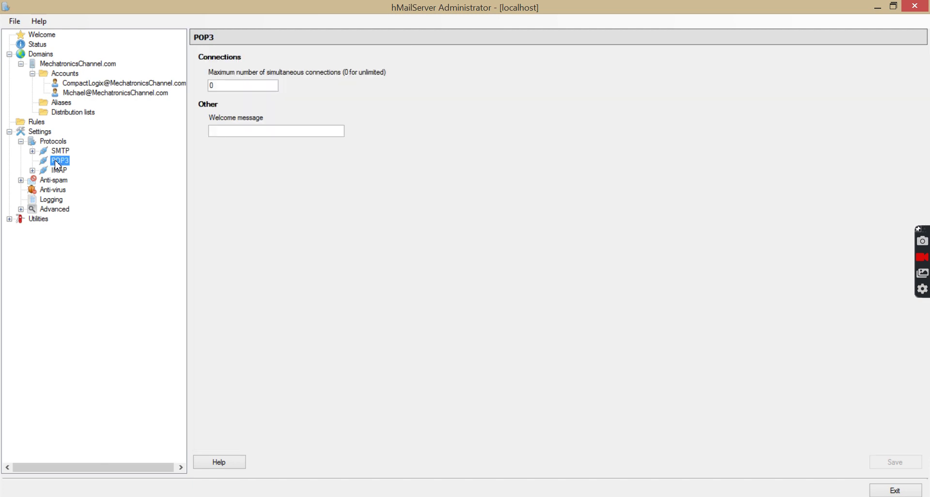
{"action": "left_click", "coordinate": [59, 171]}
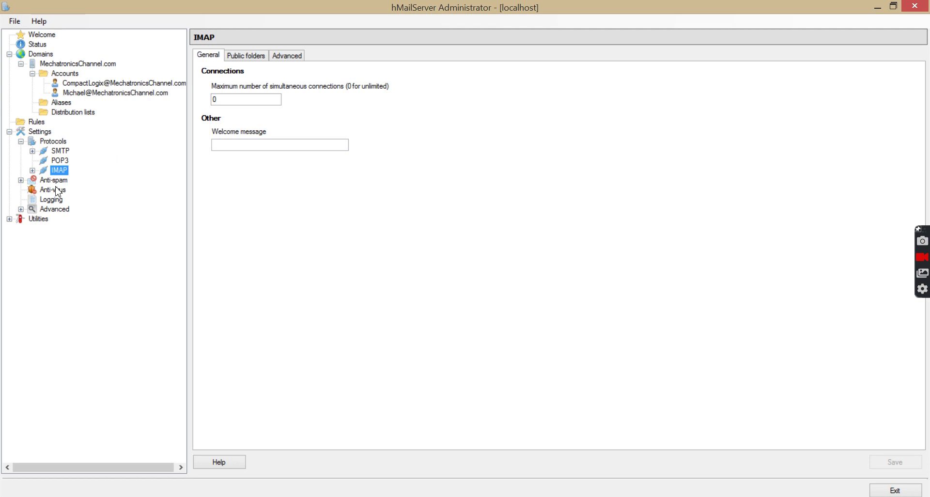
{"action": "left_click", "coordinate": [21, 209]}
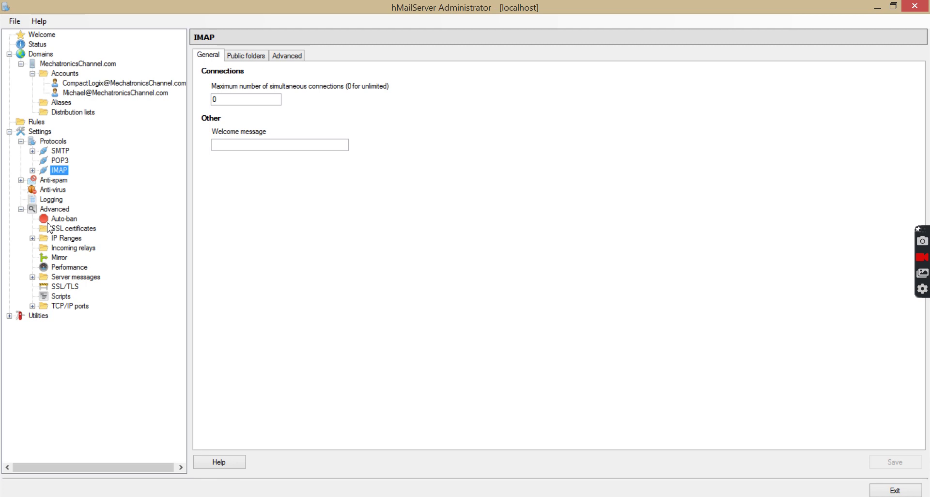
{"action": "left_click", "coordinate": [67, 242]}
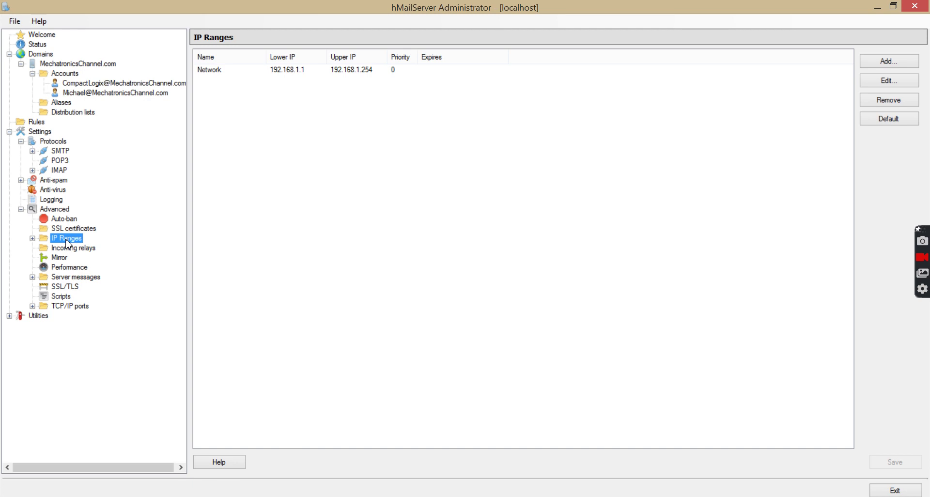
- Allow external-to-local delivery on the Network IP range, then list the TCP/IP ports
{"action": "left_click", "coordinate": [32, 238]}
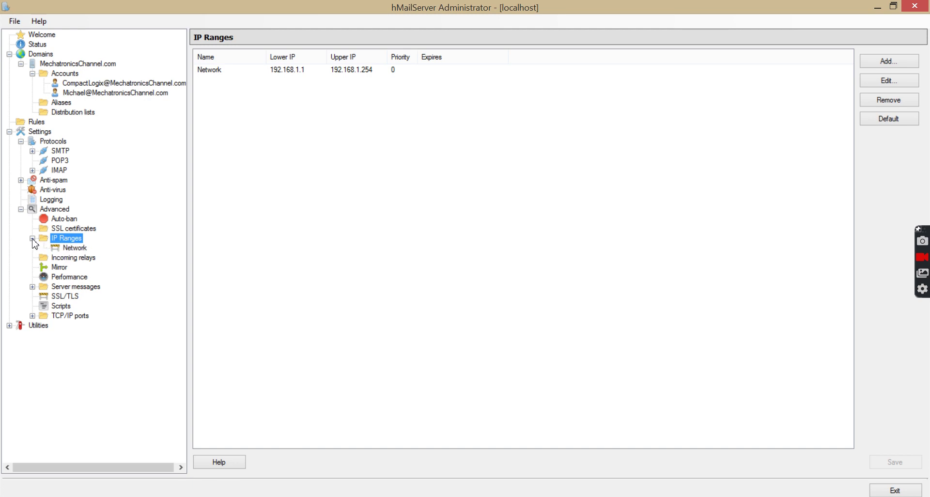
{"action": "left_click", "coordinate": [68, 248]}
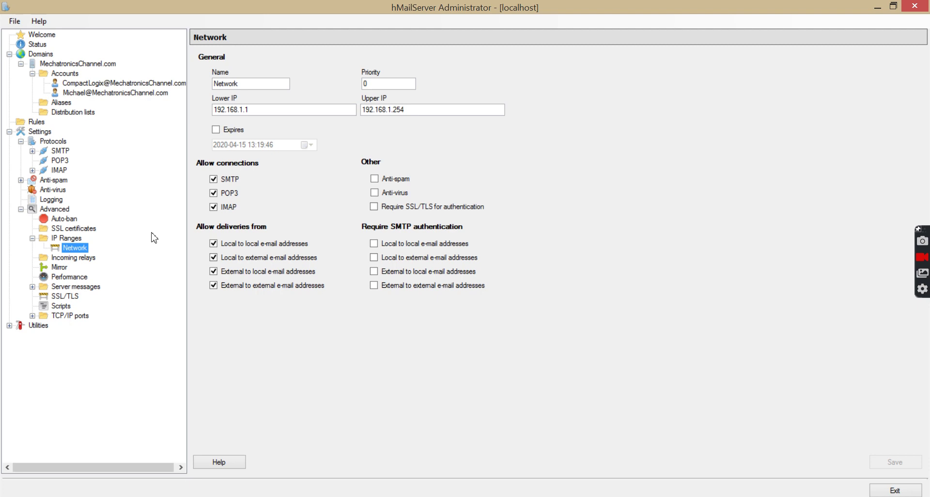
{"action": "left_click", "coordinate": [214, 271]}
{"action": "left_click", "coordinate": [32, 316]}
{"action": "left_click", "coordinate": [66, 318]}
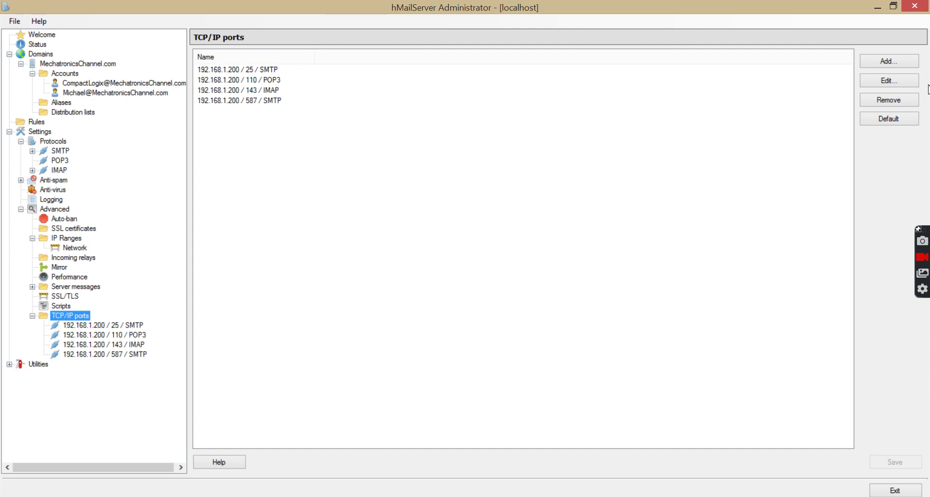
- Add a TCP/IP port: protocol SMTP, address 192.168.1.200, port 25, connection security None
{"action": "left_click", "coordinate": [908, 62]}
{"action": "left_click", "coordinate": [209, 71]}
{"action": "left_click", "coordinate": [434, 97]}
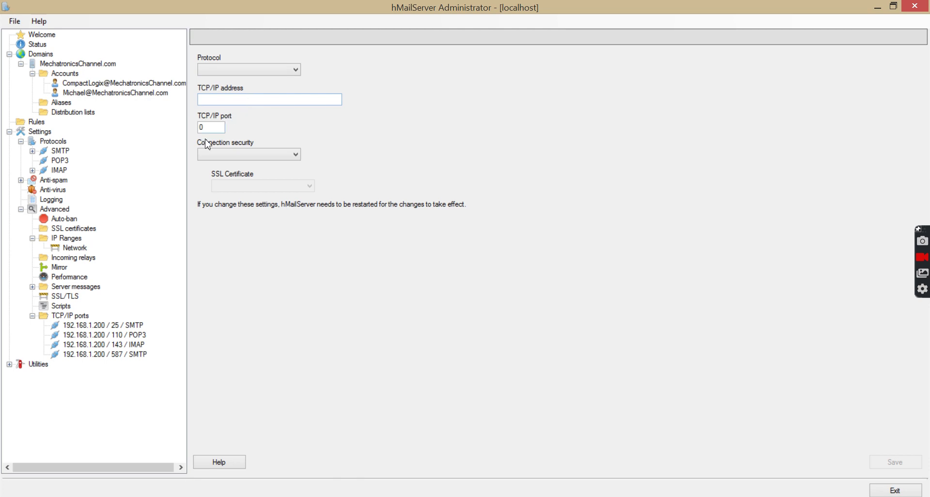
{"action": "left_click", "coordinate": [81, 319]}
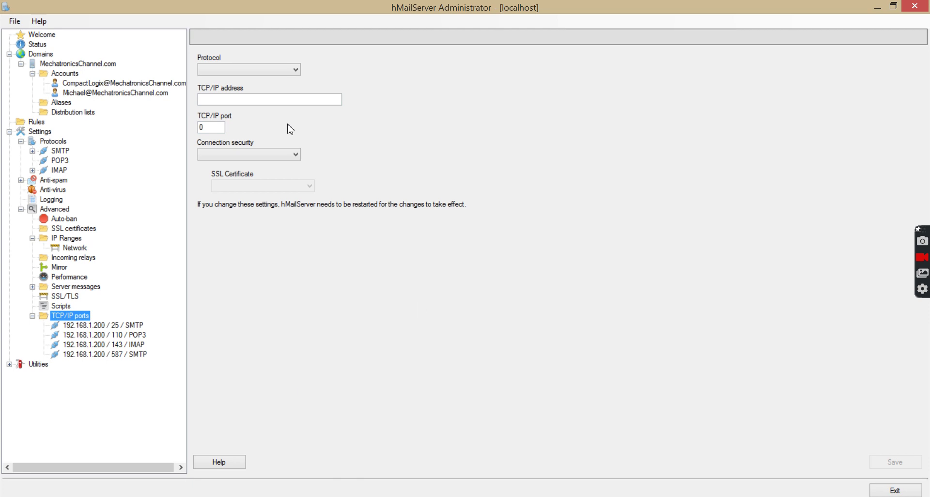
{"action": "left_click", "coordinate": [243, 74]}
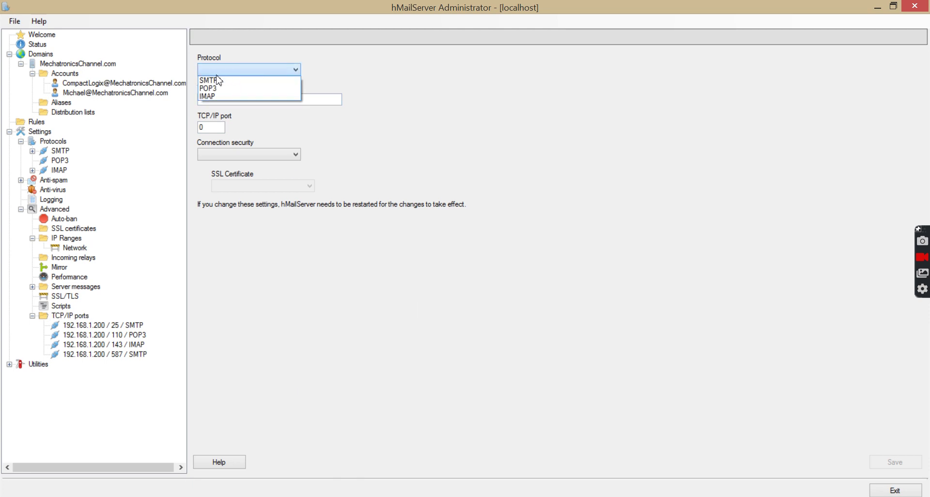
{"action": "left_click", "coordinate": [213, 80]}
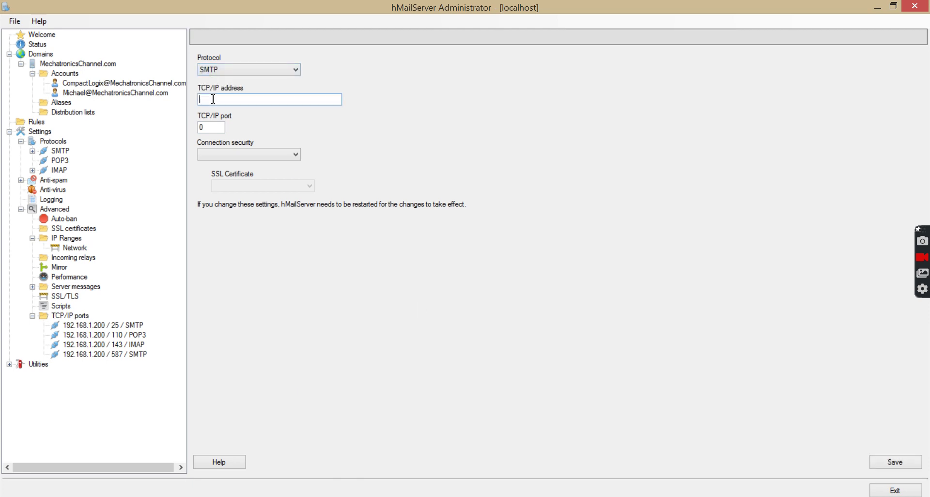
{"action": "type", "text": "192.168.1.200"}
{"action": "left_click", "coordinate": [221, 128]}
{"action": "key", "text": "BackSpace"}
{"action": "type", "text": "25"}
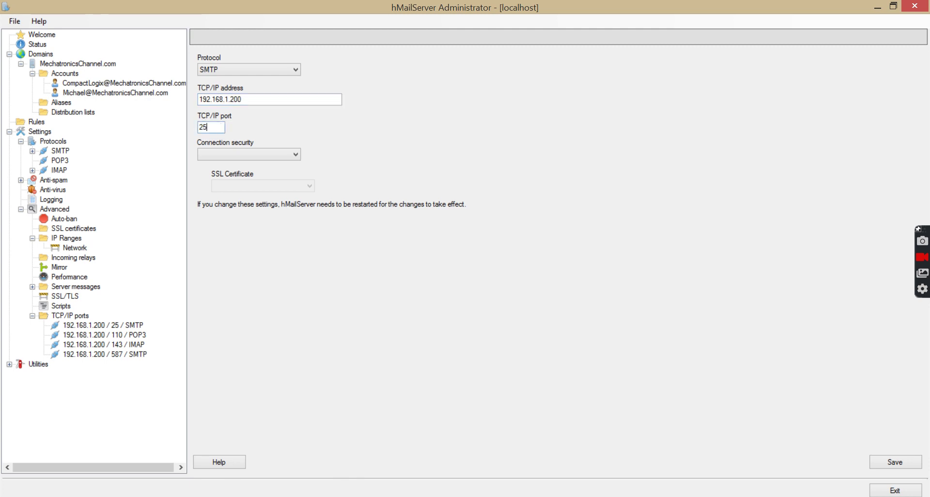
{"action": "left_click", "coordinate": [229, 159]}
{"action": "left_click", "coordinate": [220, 165]}
- Save the new SMTP port binding and restart the mail server
{"action": "left_click", "coordinate": [891, 463]}
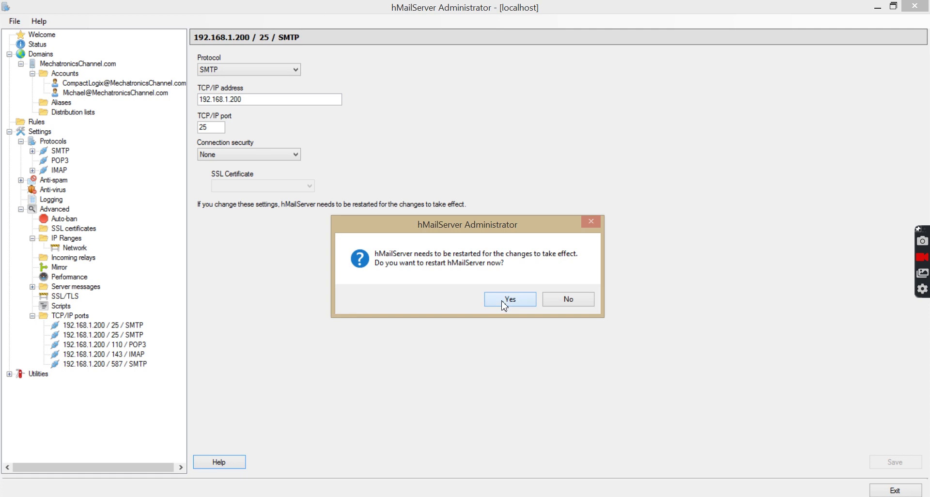
{"action": "left_click", "coordinate": [504, 305]}
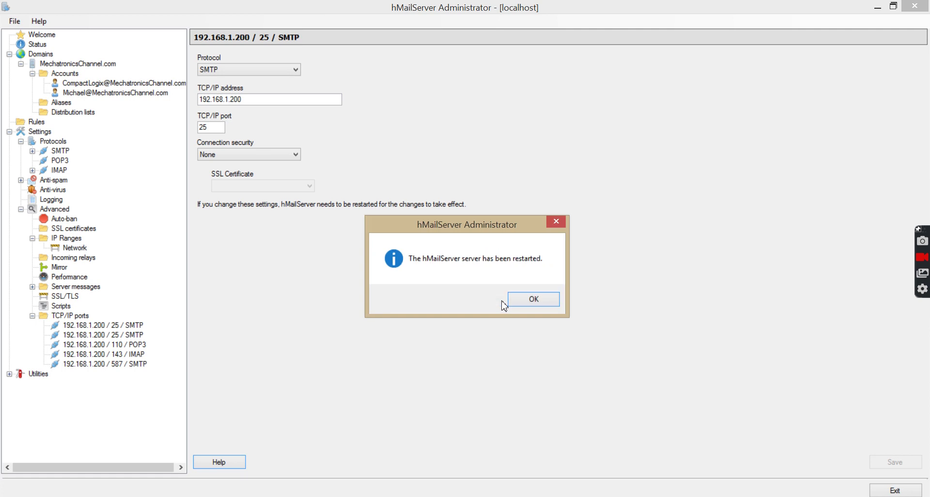
{"action": "left_click", "coordinate": [526, 305]}
- Remove the duplicate 192.168.1.200 / 25 / SMTP entry from the TCP/IP ports list
{"action": "left_click", "coordinate": [66, 316]}
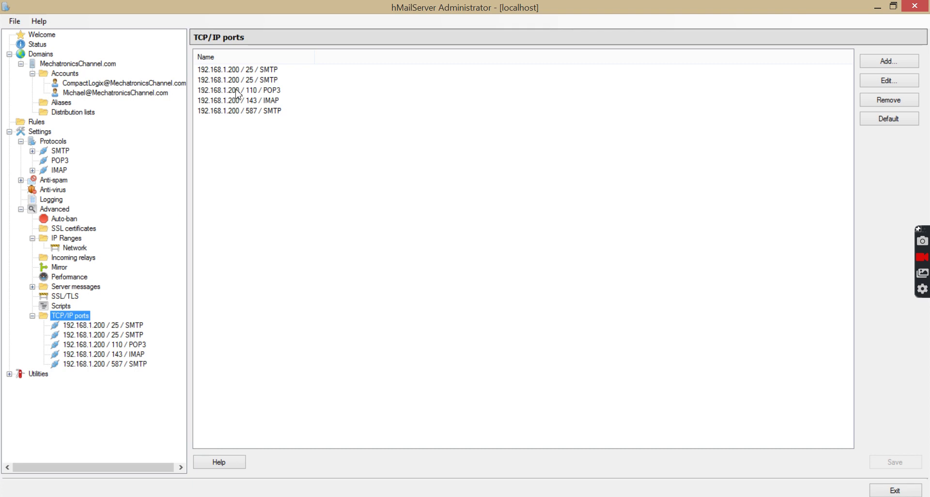
{"action": "left_click", "coordinate": [248, 71]}
{"action": "left_click", "coordinate": [907, 100]}
{"action": "left_click", "coordinate": [481, 298]}
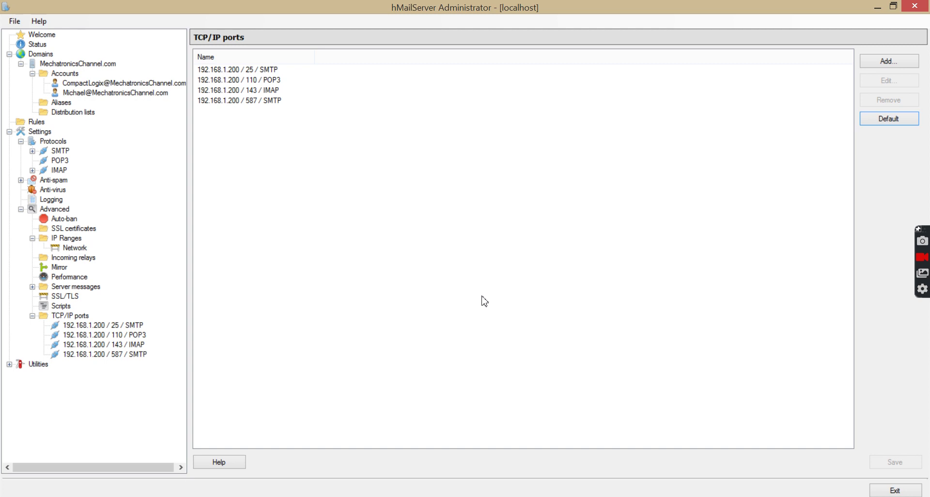
- Leave the TCP/IP ports section and switch over to the Outlook window
{"action": "left_click", "coordinate": [70, 317]}
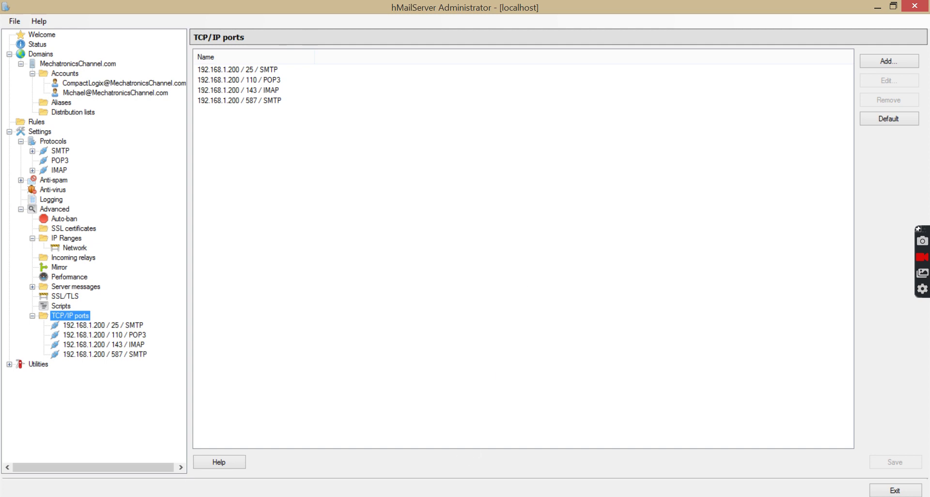
{"action": "key", "text": "alt+Tab"}
{"action": "key", "text": "alt+Tab"}
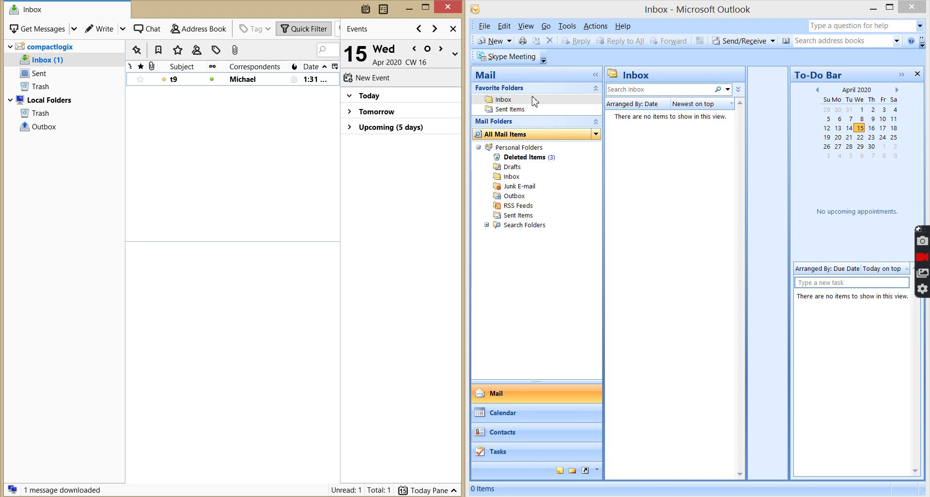
- Open Outlook's Account Settings and edit the POP/SMTP mail account
{"action": "left_click", "coordinate": [567, 27]}
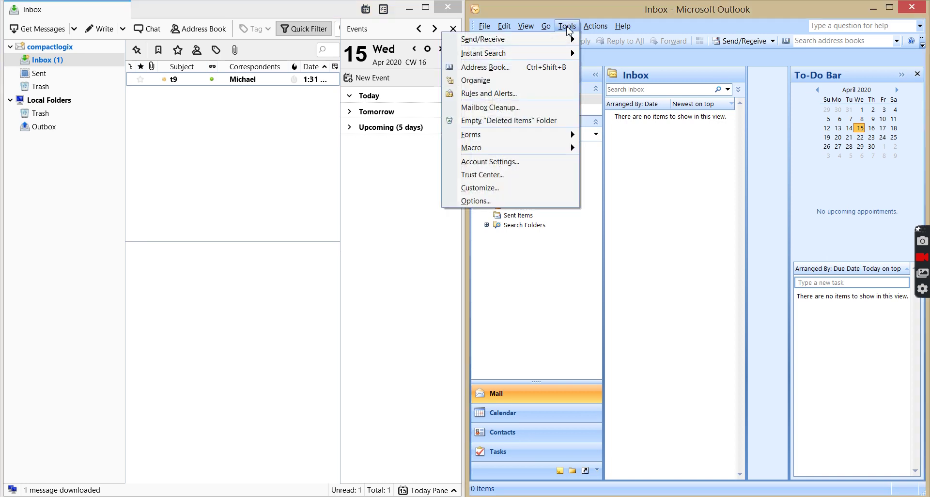
{"action": "left_click", "coordinate": [494, 161]}
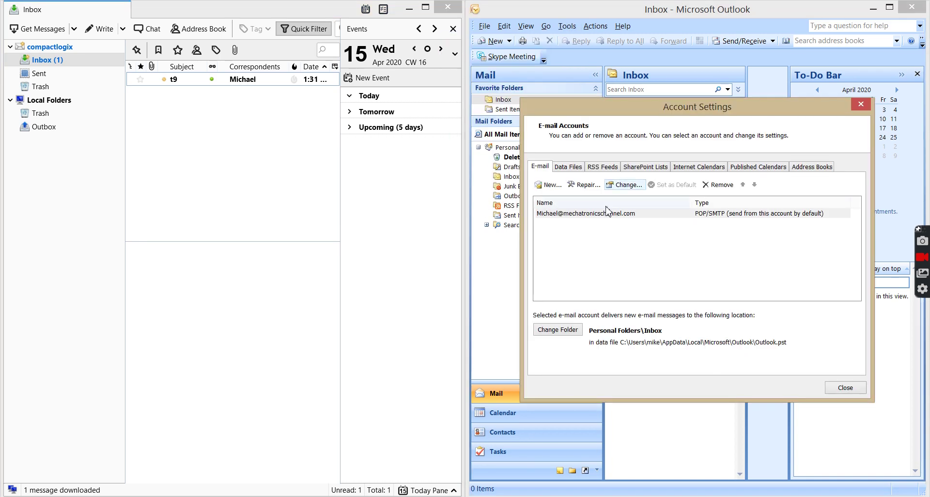
{"action": "left_click", "coordinate": [599, 218]}
{"action": "double_click", "coordinate": [599, 218]}
{"action": "left_click_drag", "start_coordinate": [632, 183], "coordinate": [599, 40]}
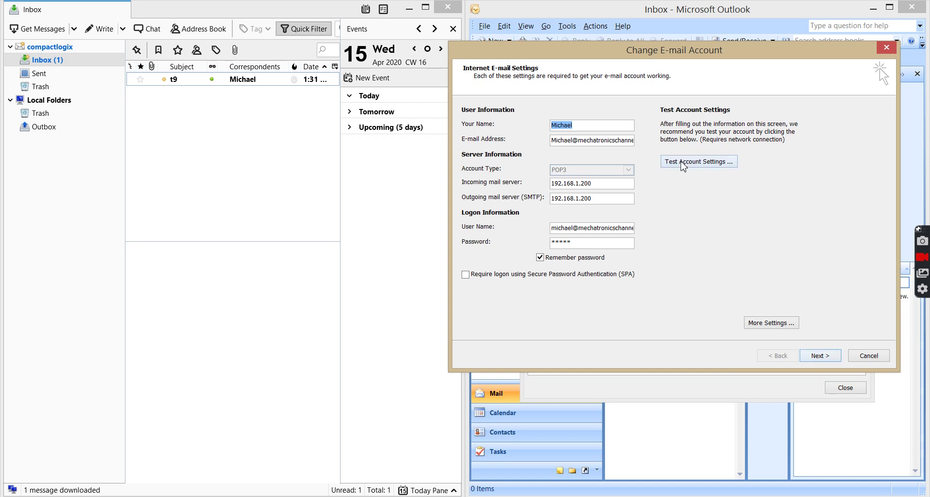
- Pass the account settings test, finish the wizard, close Account Settings and run Send/Receive
{"action": "left_click", "coordinate": [680, 163]}
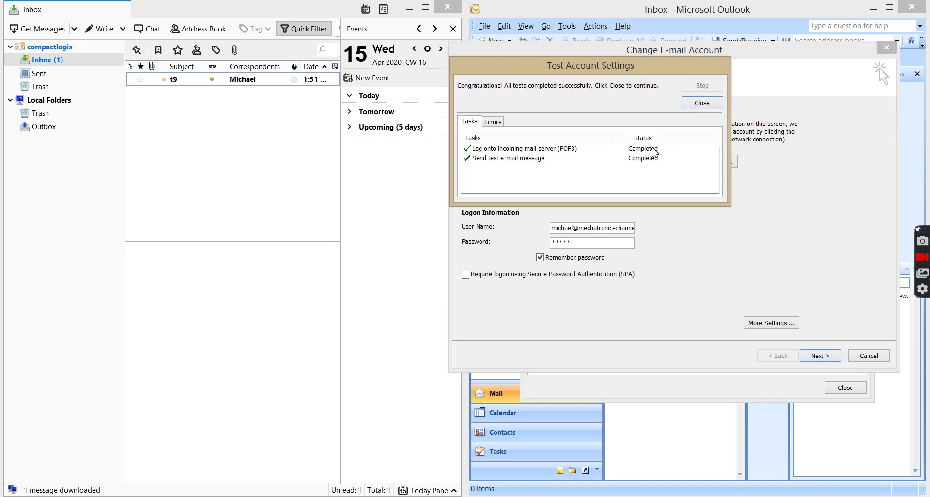
{"action": "left_click", "coordinate": [700, 104]}
{"action": "left_click", "coordinate": [821, 357]}
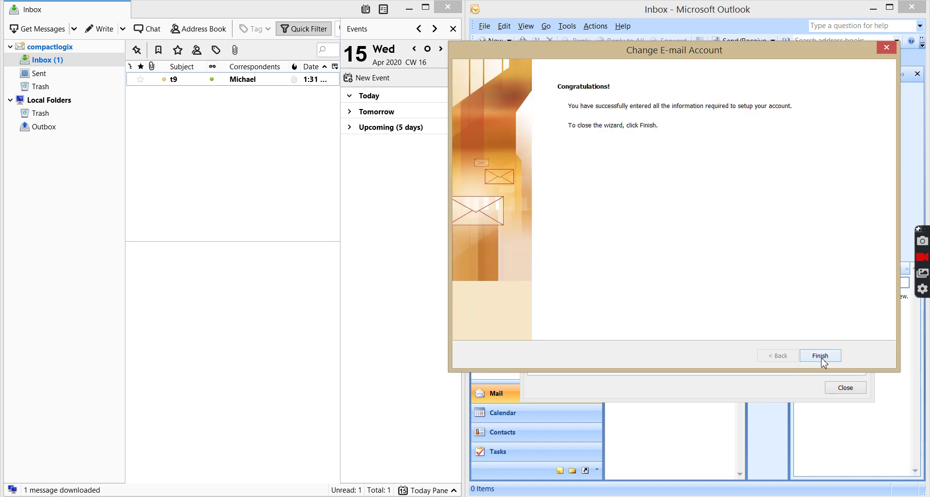
{"action": "left_click", "coordinate": [822, 359]}
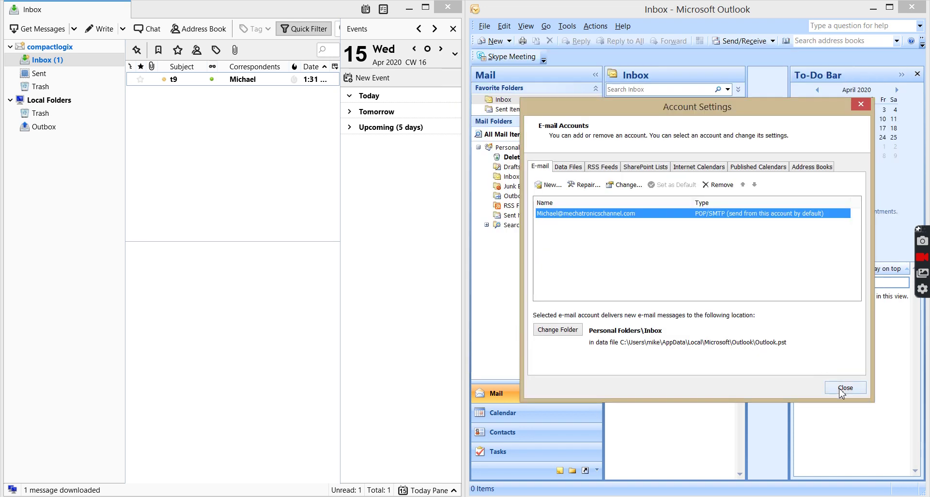
{"action": "left_click", "coordinate": [843, 388]}
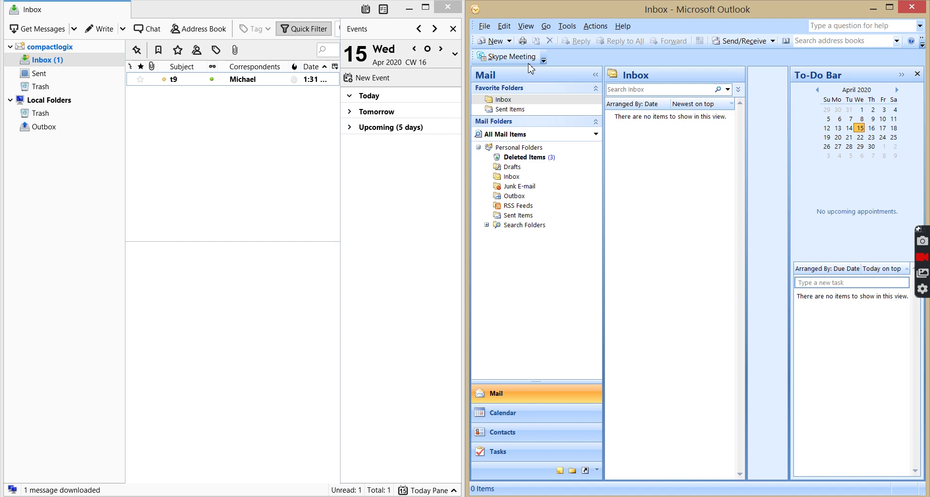
{"action": "left_click", "coordinate": [730, 43]}
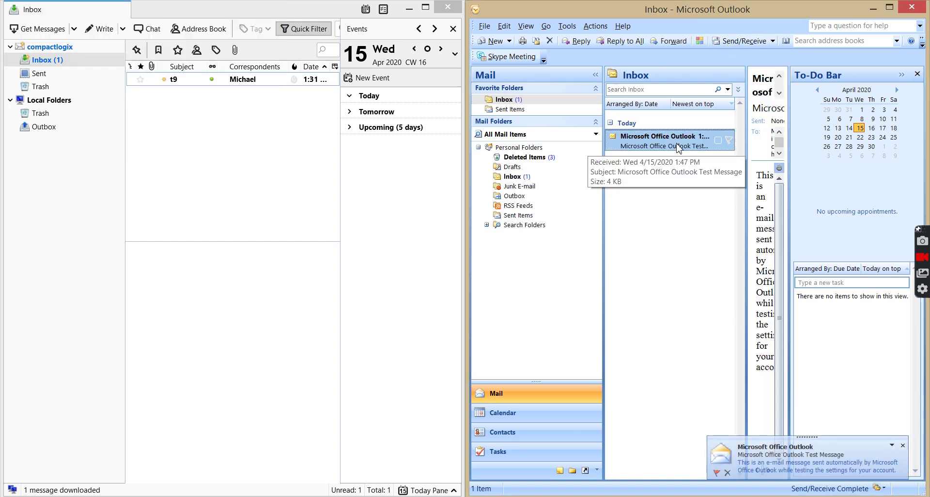
- Delete Outlook's test message and Thunderbird's t9 message, then open the compactlogix account page
{"action": "key", "text": "Delete"}
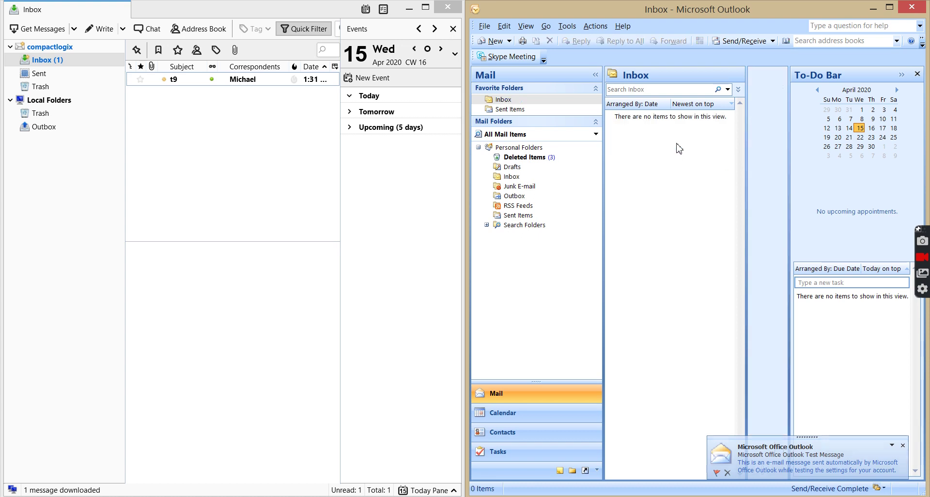
{"action": "left_click", "coordinate": [183, 82]}
{"action": "left_click", "coordinate": [183, 86]}
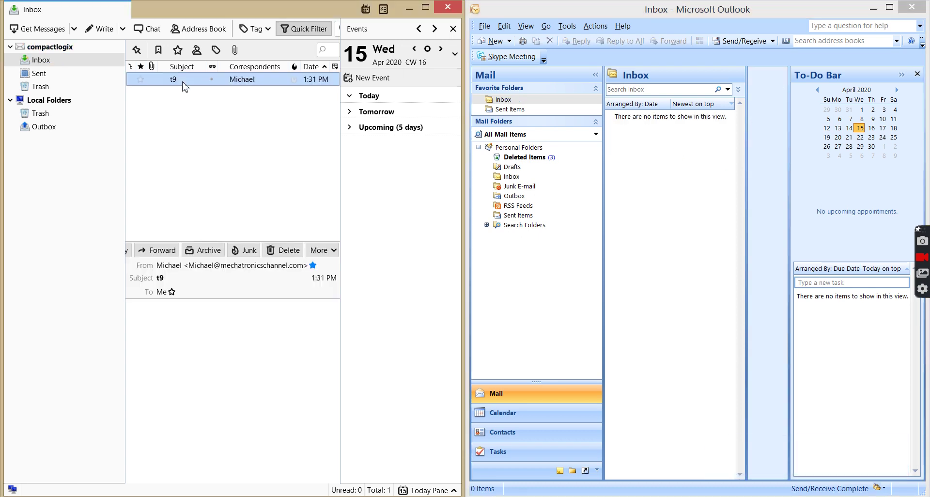
{"action": "key", "text": "Delete"}
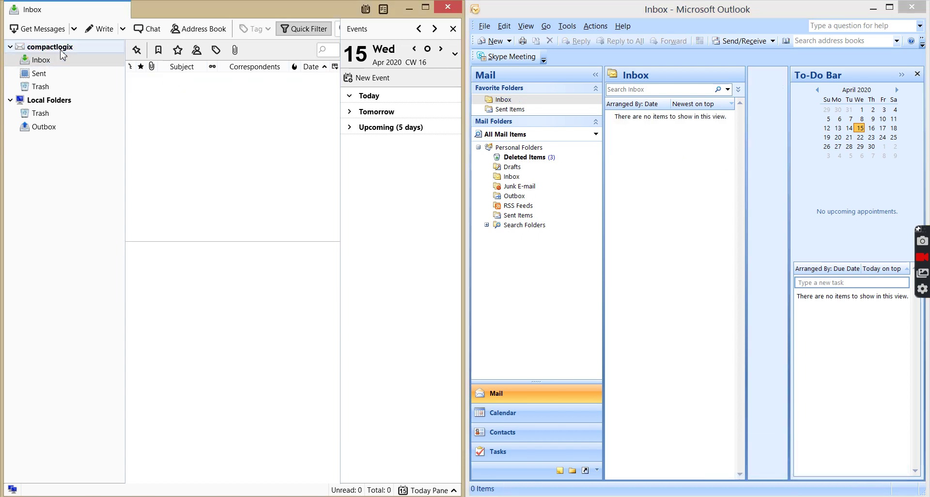
{"action": "left_click", "coordinate": [63, 48]}
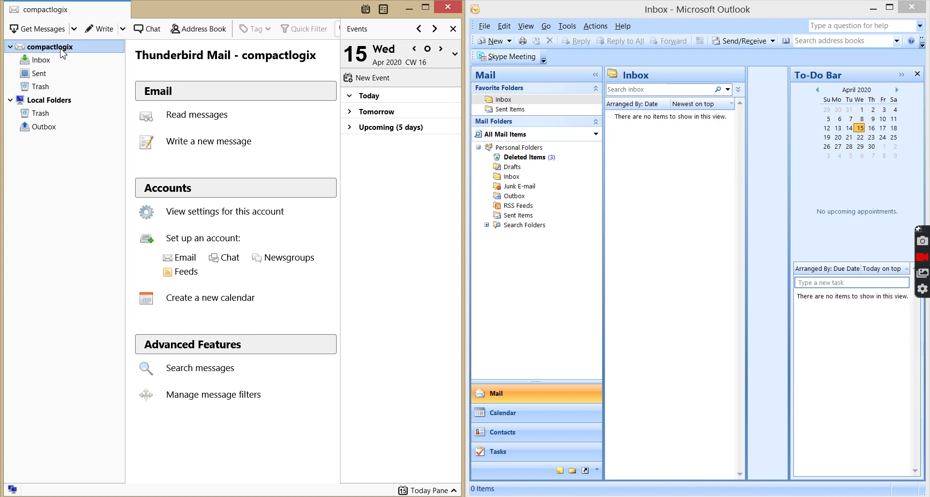
- Open the compactlogix account's Server Settings, showing POP server 192.168.1.200 on port 110
{"action": "right_click", "coordinate": [63, 52]}
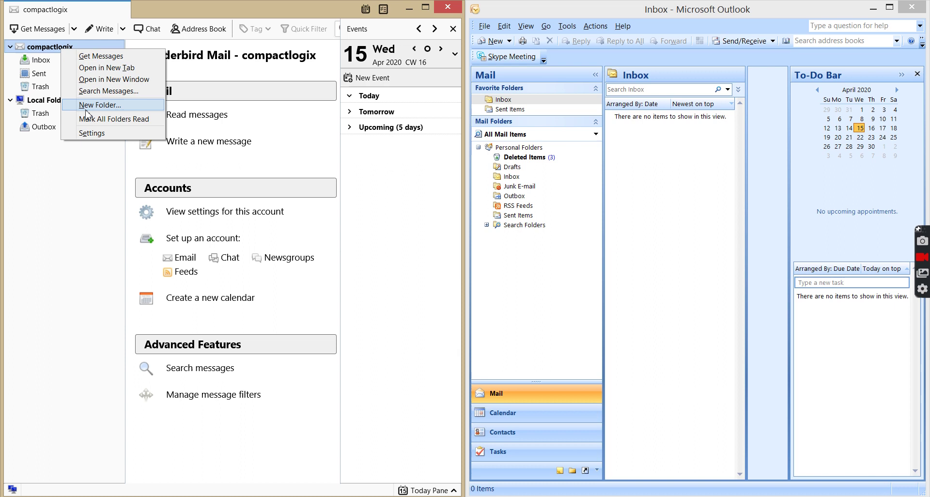
{"action": "left_click", "coordinate": [88, 133]}
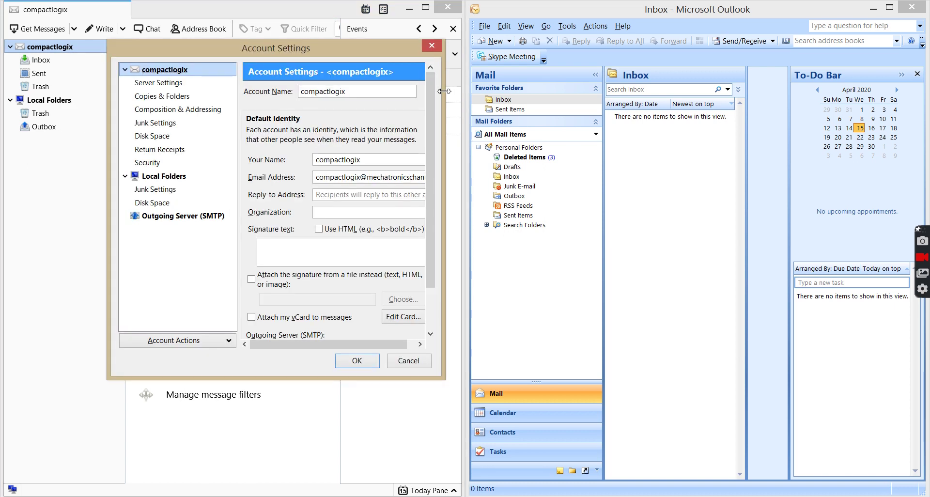
{"action": "left_click_drag", "start_coordinate": [444, 91], "coordinate": [587, 48]}
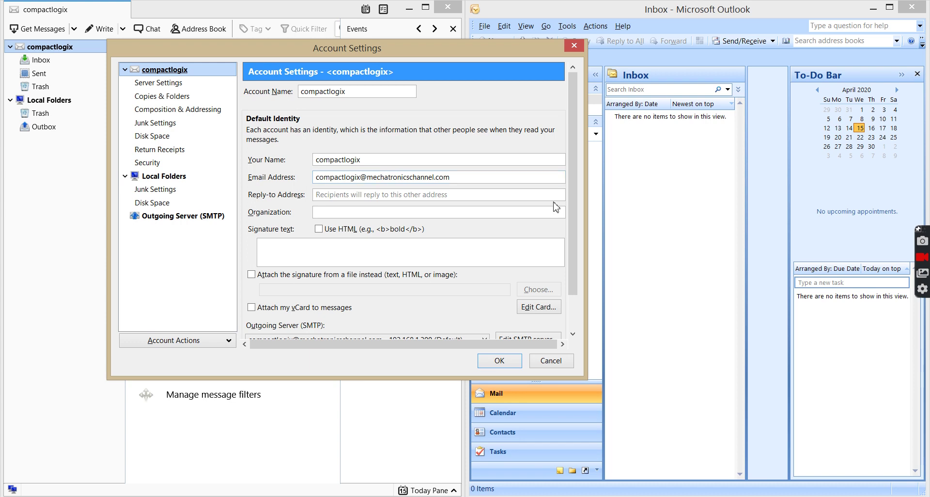
{"action": "left_click_drag", "start_coordinate": [577, 215], "coordinate": [575, 290]}
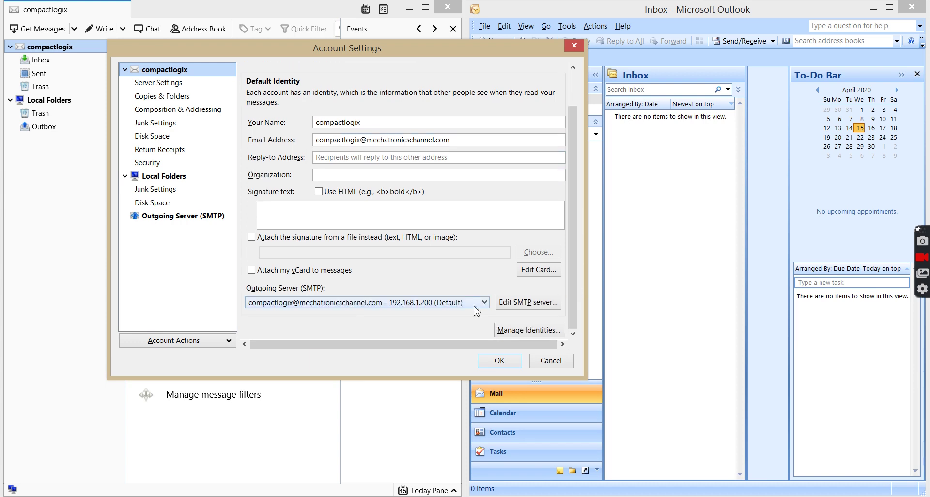
{"action": "scroll", "coordinate": [569, 269], "scroll_direction": "up", "scroll_amount": 2}
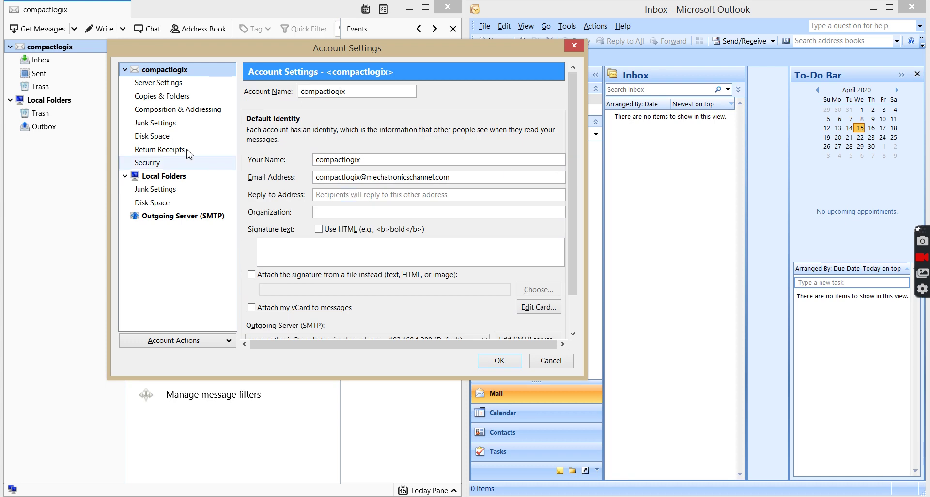
{"action": "left_click", "coordinate": [160, 84]}
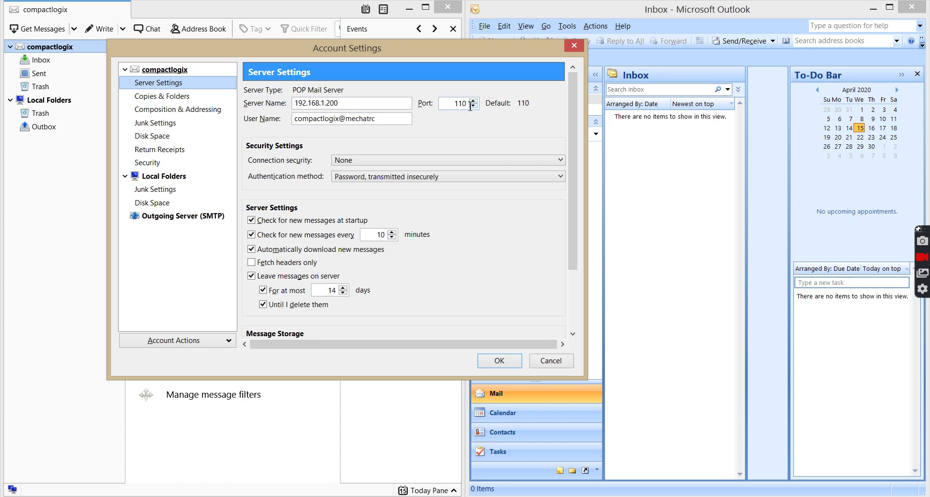
- Complete the POP user name's domain so it becomes the account's full e-mail address
{"action": "left_click", "coordinate": [389, 119]}
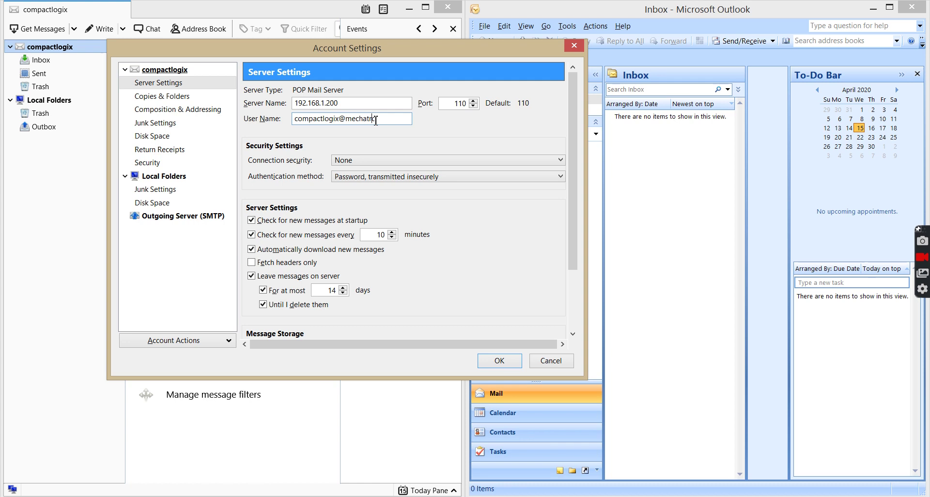
{"action": "key", "text": "BackSpace"}
{"action": "type", "text": "o"}
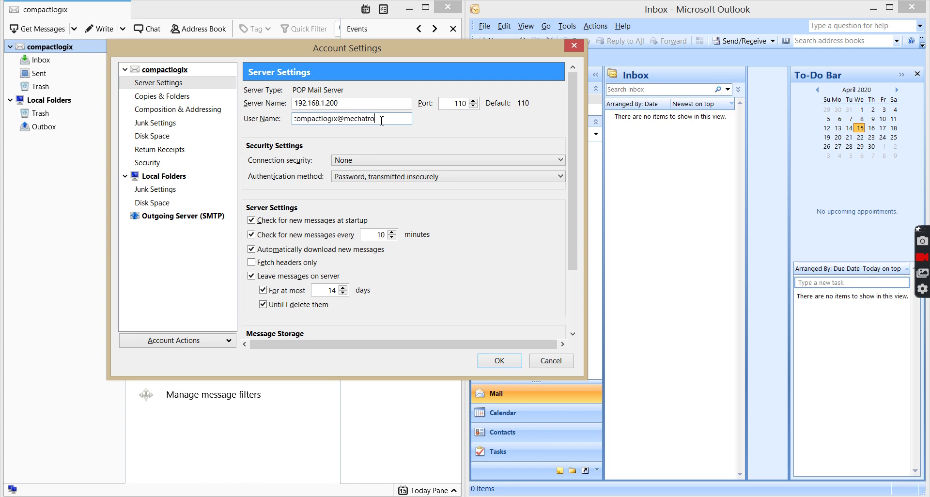
{"action": "type", "text": "nicsc"}
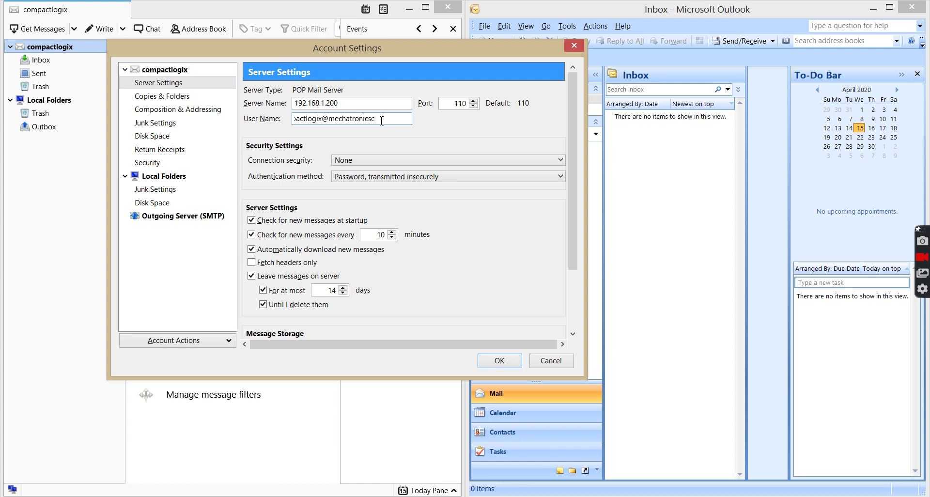
{"action": "key", "text": "ctrl+z"}
{"action": "key", "text": "ctrl+z"}
{"action": "key", "text": "ctrl+y"}
{"action": "key", "text": "ctrl+y"}
{"action": "type", "text": "hannel.com"}
- Confirm the outgoing SMTP server 192.168.1.200 on port 587, close Account Settings, and show the Inbox
{"action": "left_click", "coordinate": [165, 216]}
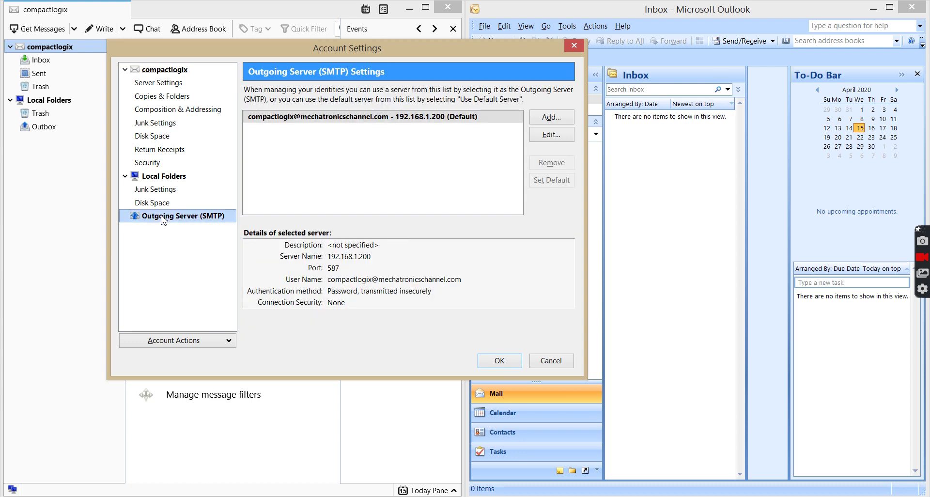
{"action": "left_click", "coordinate": [551, 135]}
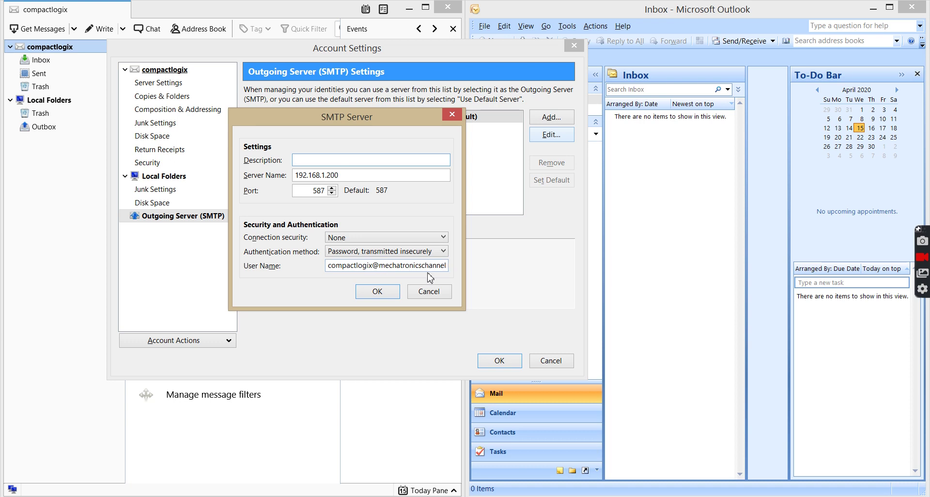
{"action": "left_click", "coordinate": [378, 292]}
{"action": "left_click", "coordinate": [498, 361]}
{"action": "left_click", "coordinate": [38, 61]}
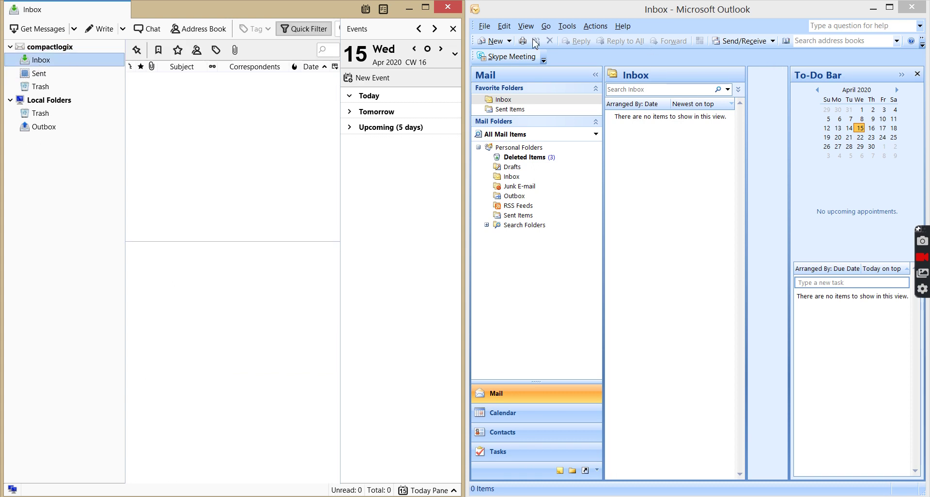
- Send a message with subject 'test' and body 'This is a test' to the Thunderbird account's address
{"action": "left_click", "coordinate": [497, 42]}
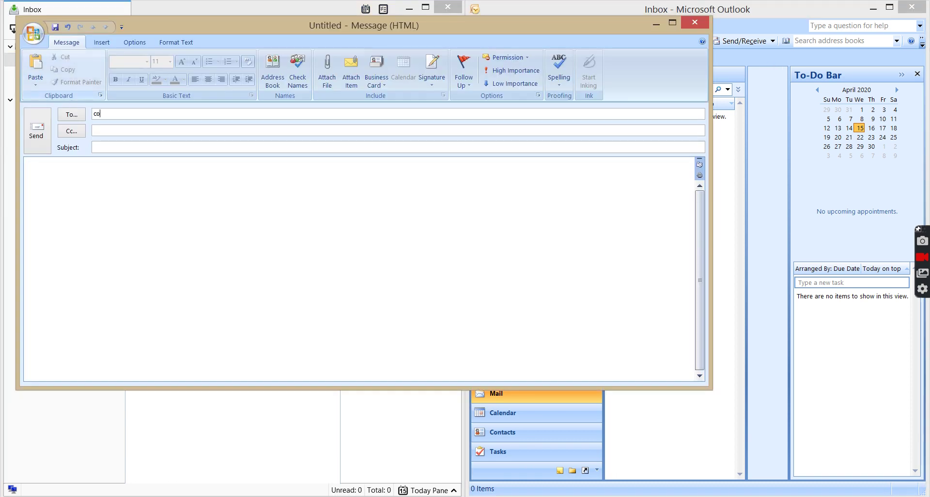
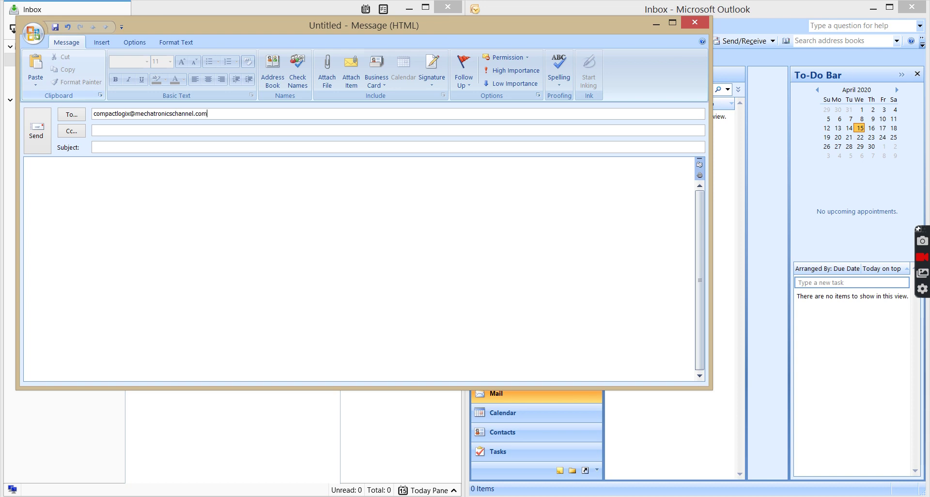
{"action": "left_click", "coordinate": [109, 147]}
{"action": "type", "text": "test"}
{"action": "key", "text": "Tab"}
{"action": "type", "text": "T"}
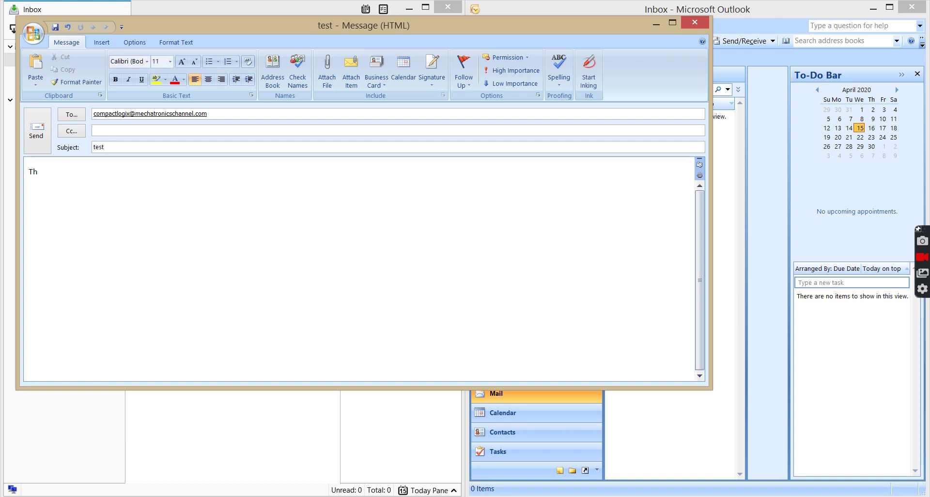
{"action": "type", "text": "his is a test."}
{"action": "left_click", "coordinate": [38, 135]}
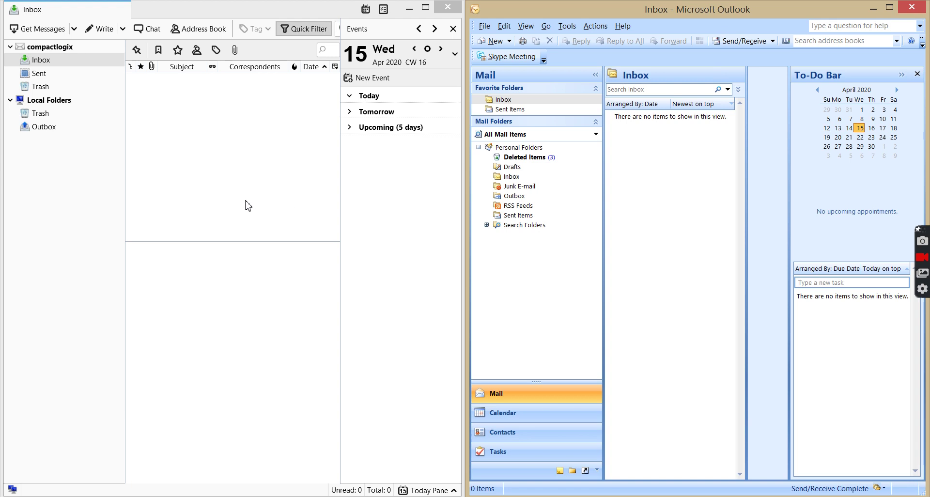
- Get new mail, read the arrived 'test' message, and start a blank new message
{"action": "left_click", "coordinate": [36, 30]}
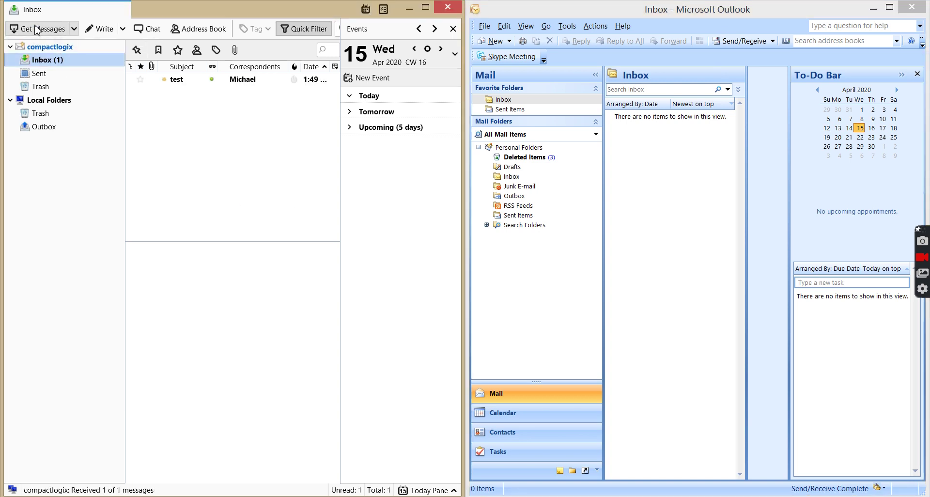
{"action": "left_click", "coordinate": [183, 84]}
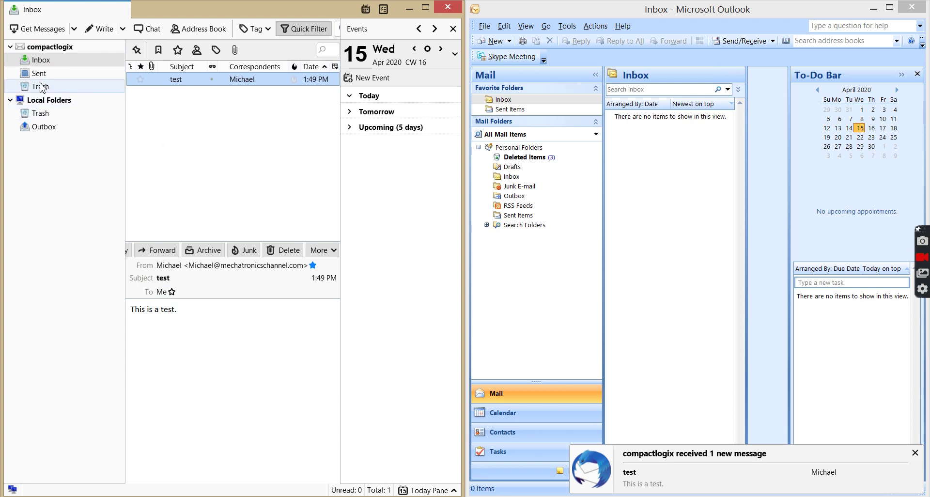
{"action": "left_click", "coordinate": [102, 29]}
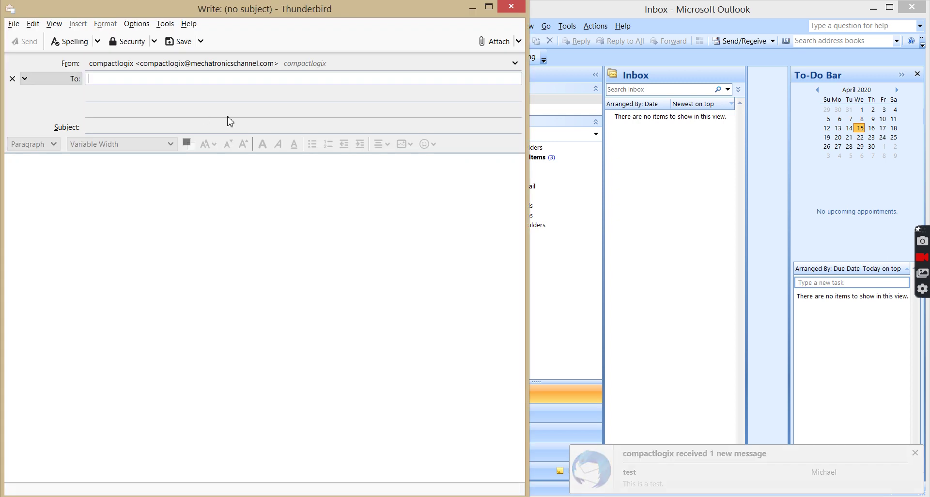
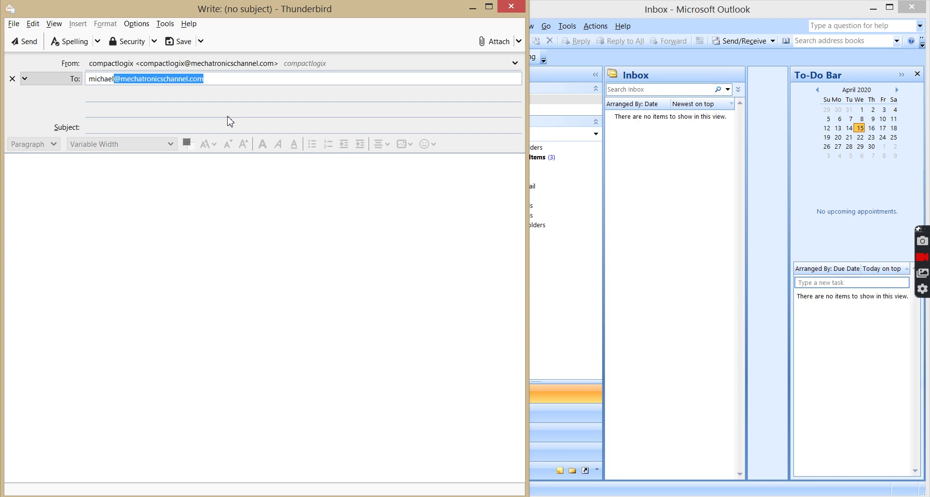
- Send 'test 2' with body 'This is a test.' to the autocompleted Outlook account address
{"action": "left_click", "coordinate": [130, 127]}
{"action": "type", "text": "test 2"}
{"action": "left_click", "coordinate": [78, 176]}
{"action": "type", "text": "This is a te"}
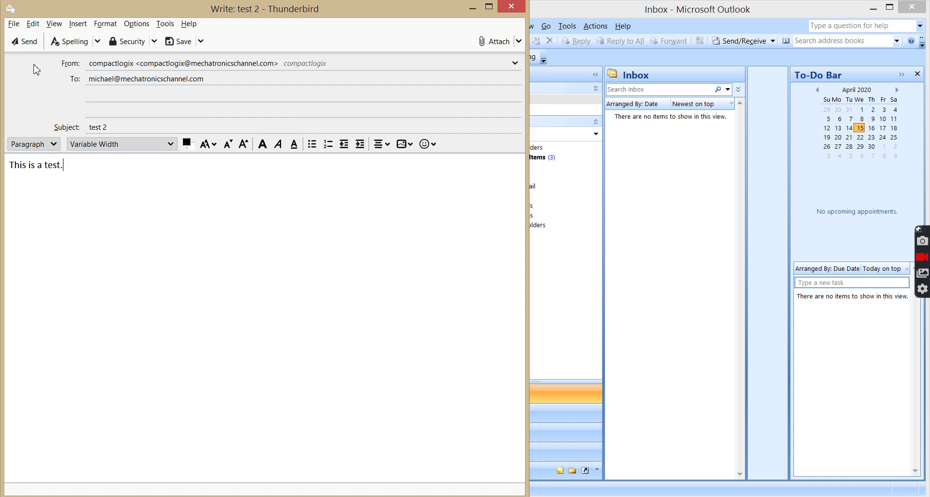
{"action": "left_click", "coordinate": [27, 41]}
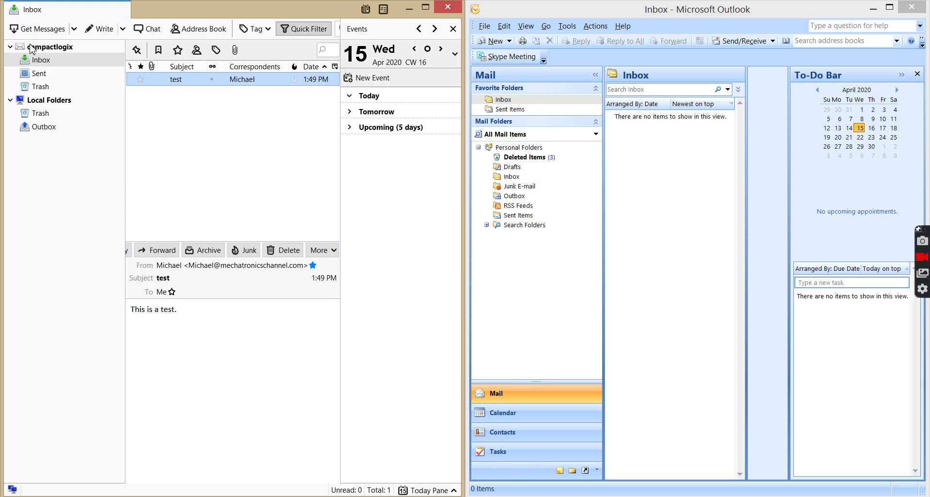
- Run Send/Receive in Outlook, read 'test 2' in the maximized window, then restore the window size
{"action": "left_click", "coordinate": [664, 144]}
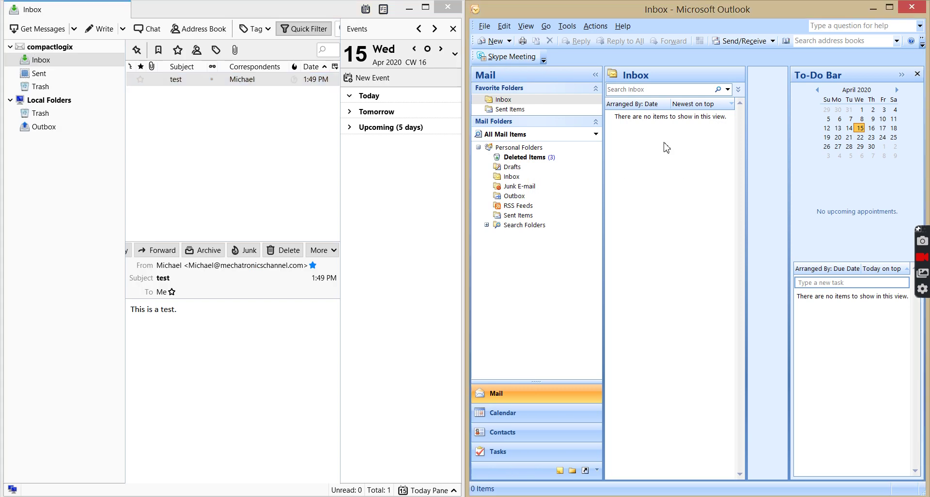
{"action": "left_click", "coordinate": [744, 43]}
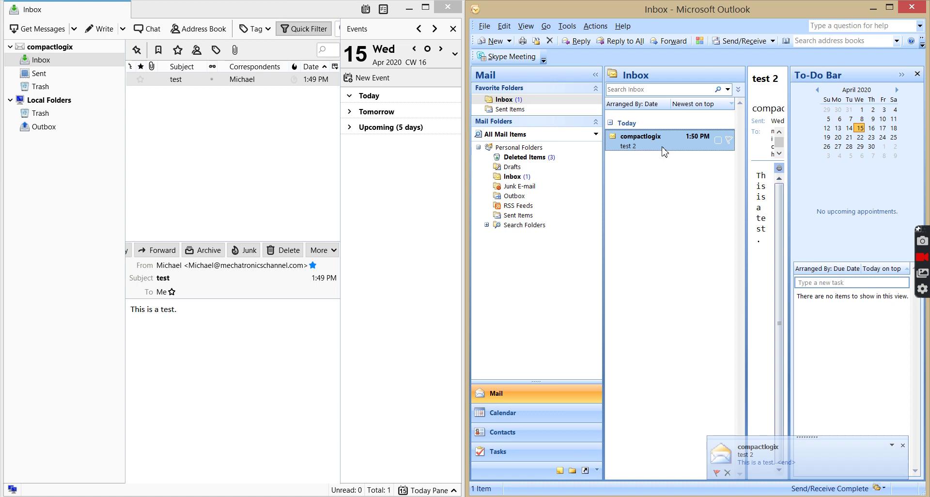
{"action": "left_click", "coordinate": [890, 8]}
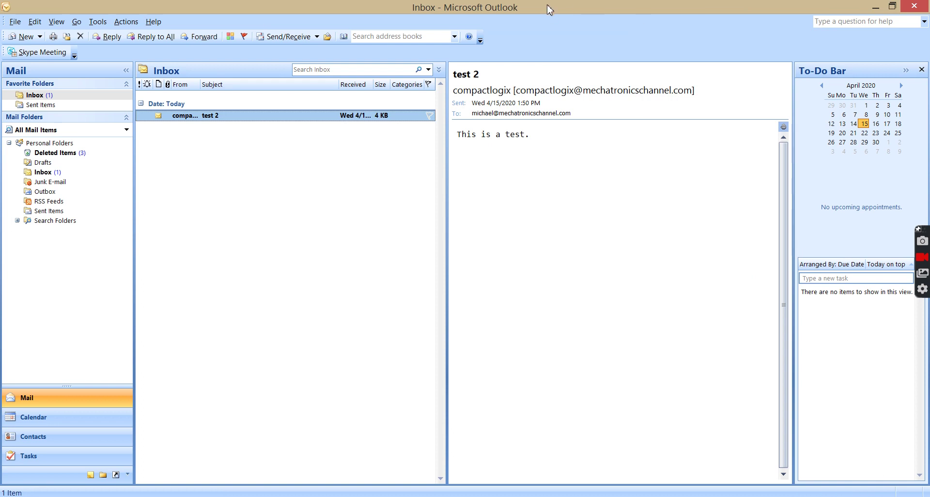
{"action": "double_click", "coordinate": [518, 9]}
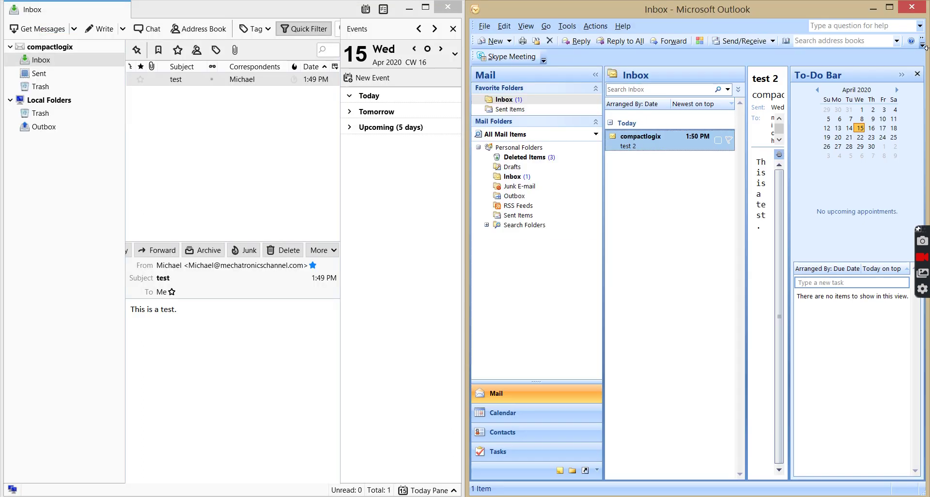